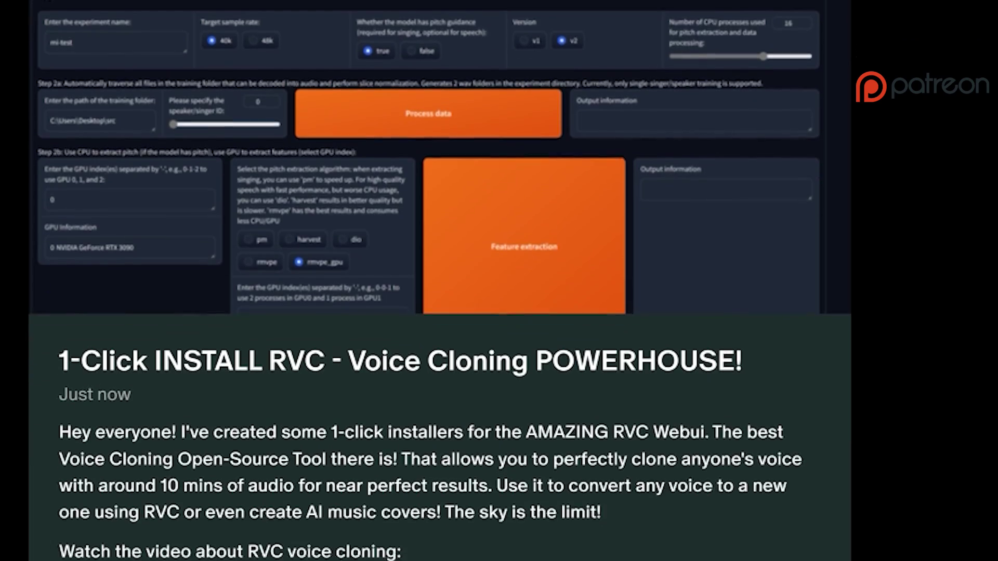
scroll(329, 399, "down", 5)
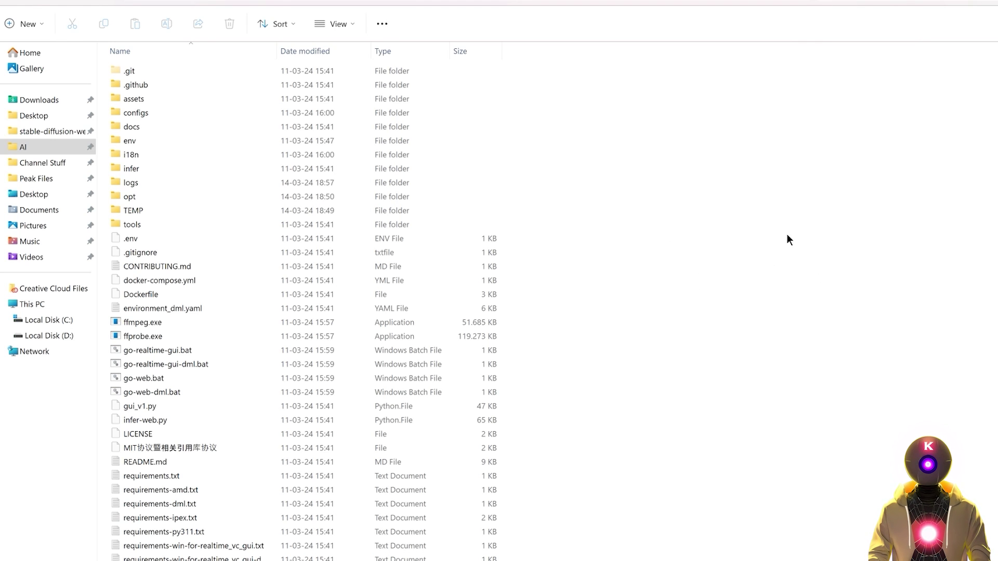
Open a command prompt in the Retrieval-based-Voice-Conversion-WebUI folder and activate its virtual environment with env\Scripts\activate.
left_click(603, 20)
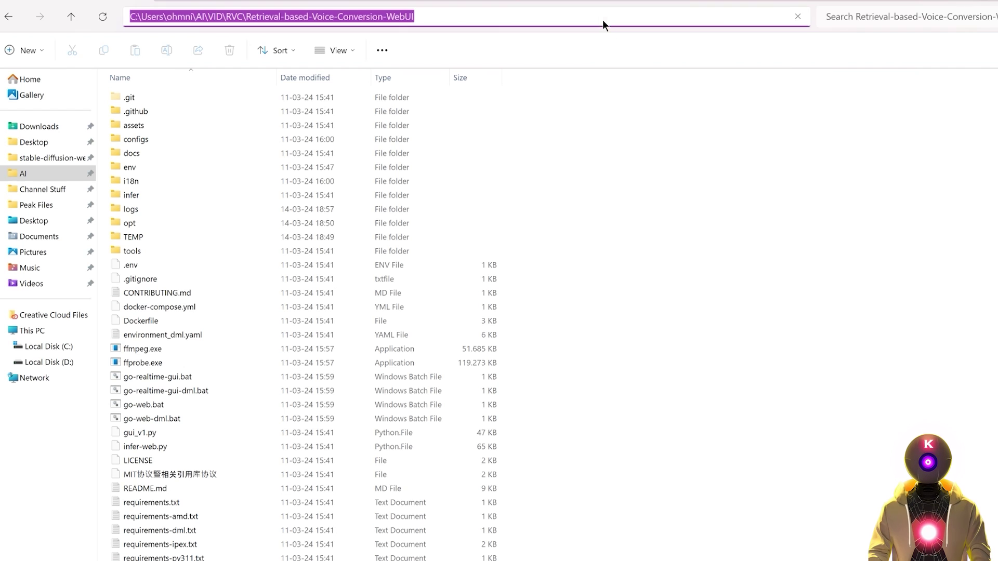
type("cmd")
key("Return")
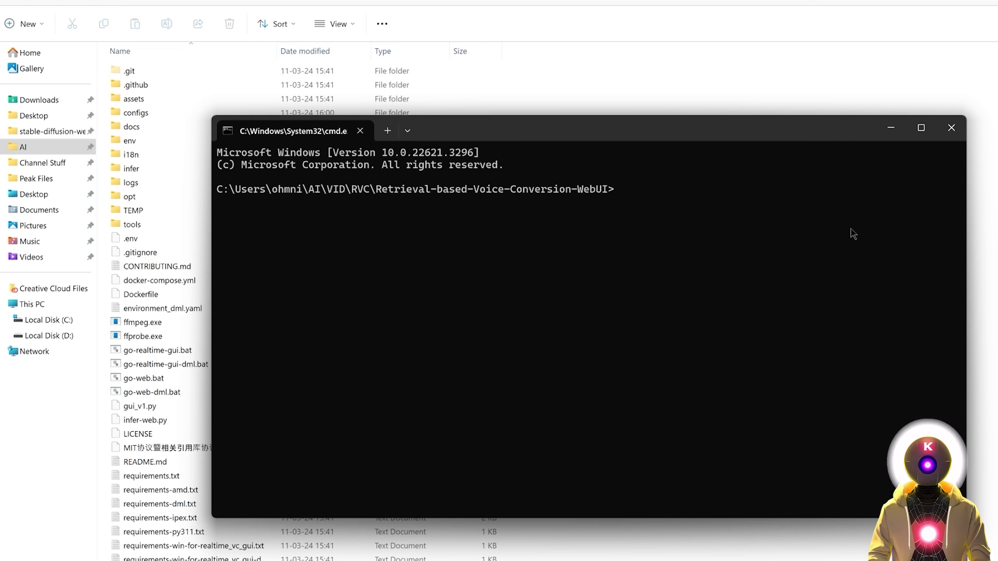
type("env\\Scripts\\activate")
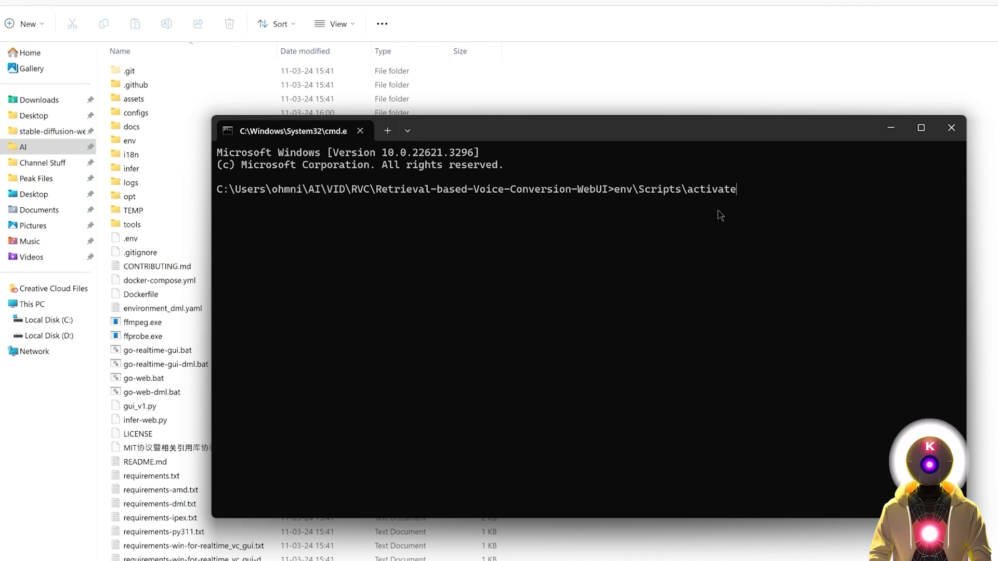
key("Return")
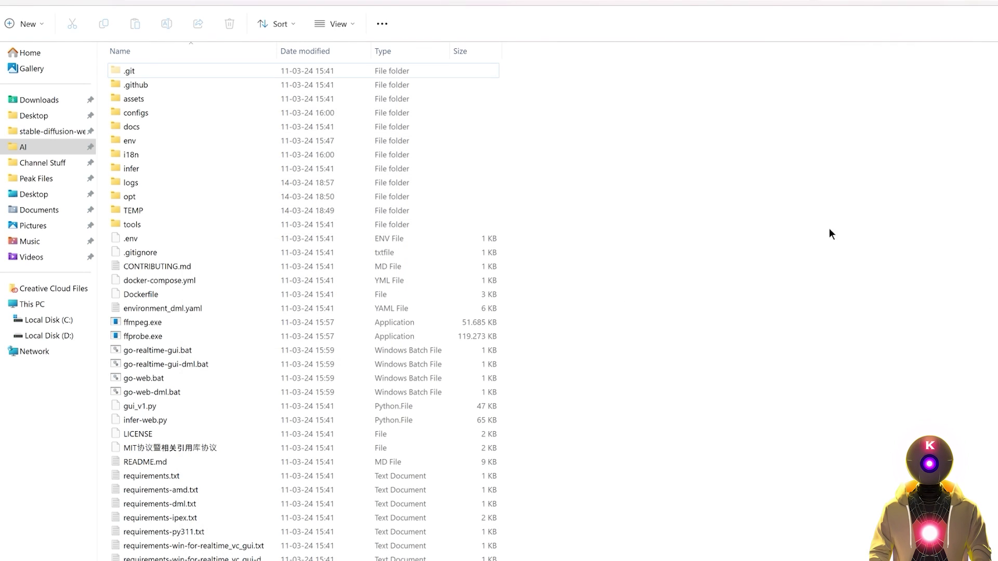
Install the dependencies with pip install -r requirements-win-for-realtime_vc_gui.txt, taking the file name from the folder, and close the terminal.
scroll(796, 255, "down", 2)
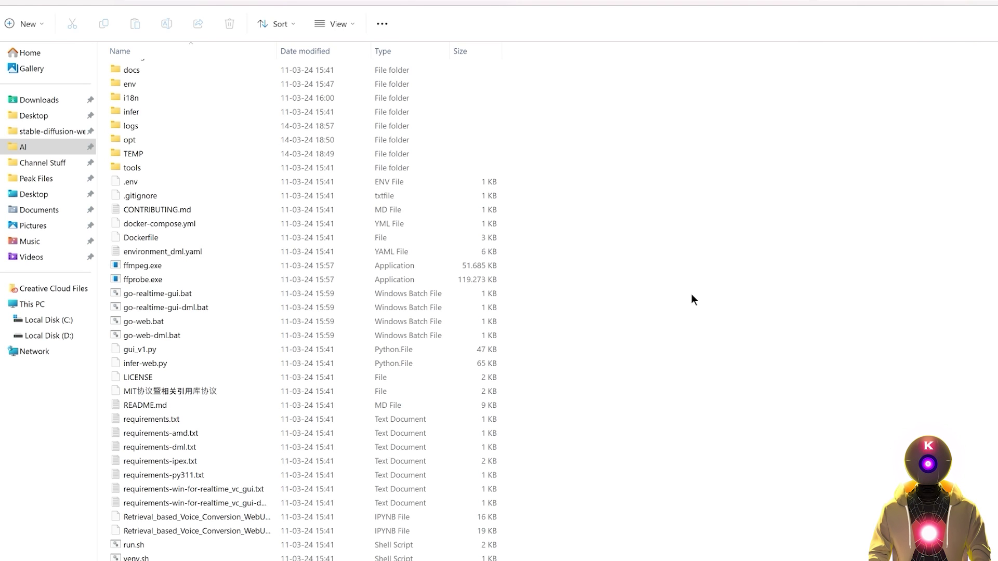
left_click_drag(276, 51, 383, 51)
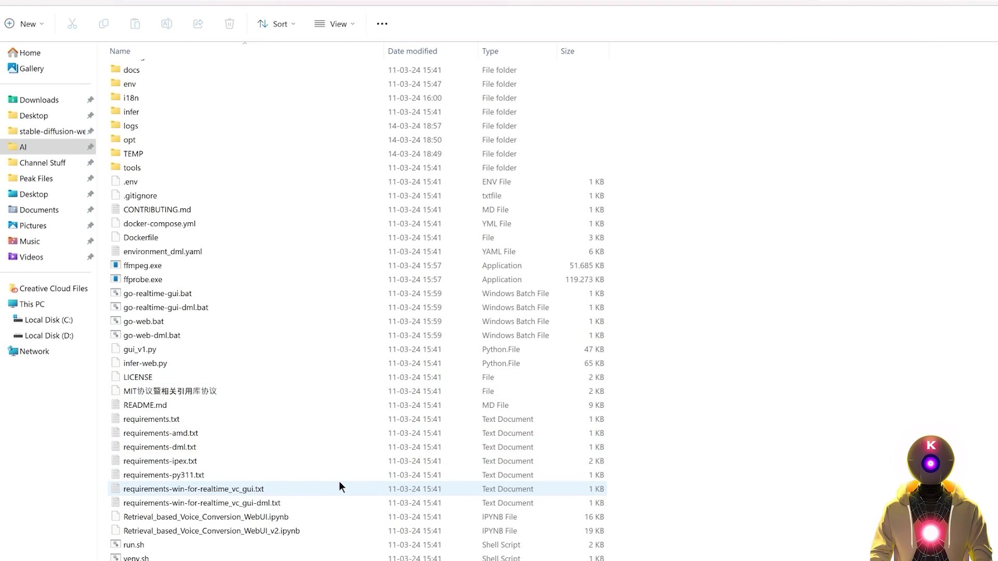
left_click(223, 489)
left_click(224, 490)
key("ctrl+c")
key("alt+Tab")
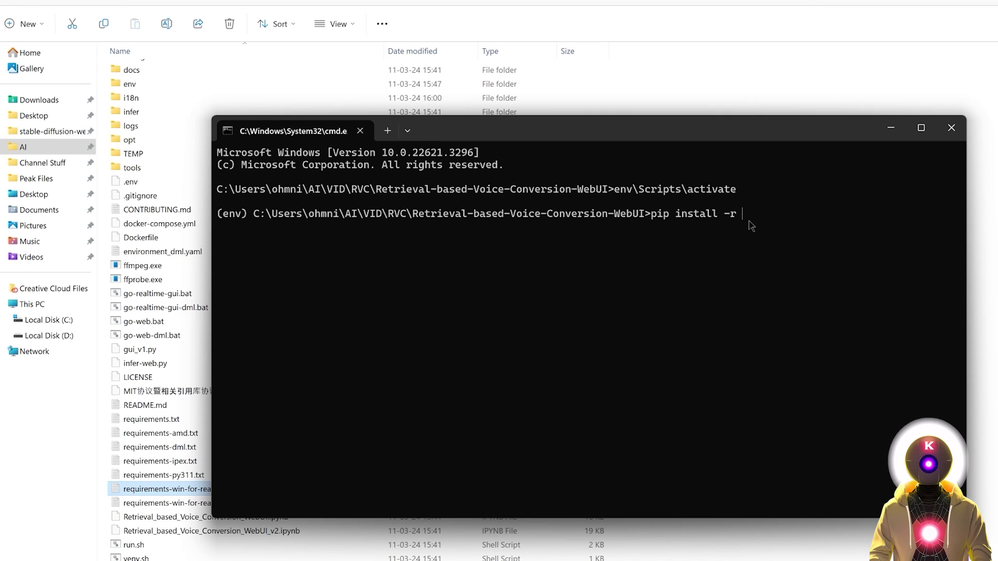
key("ctrl+v")
type(".txt")
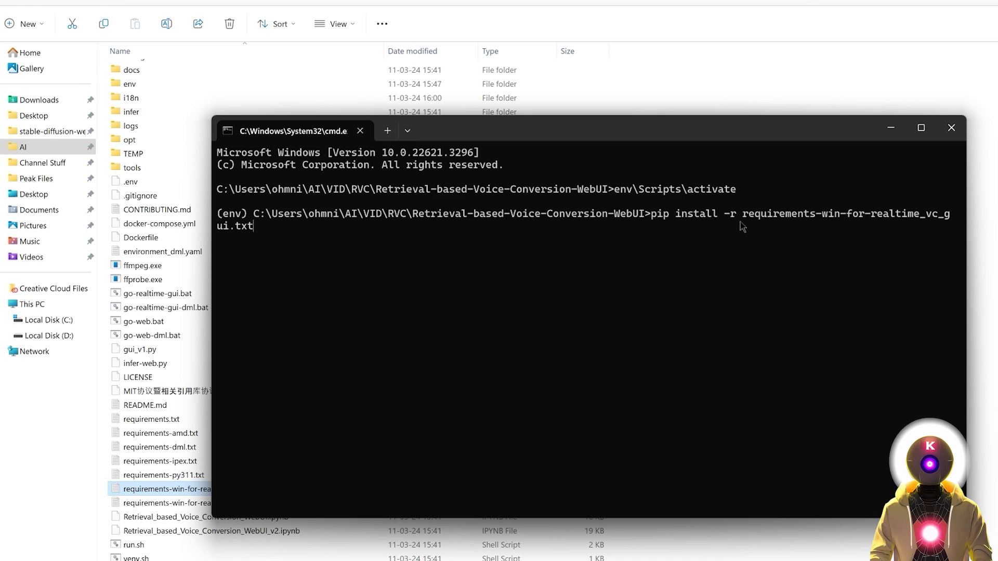
key("Return")
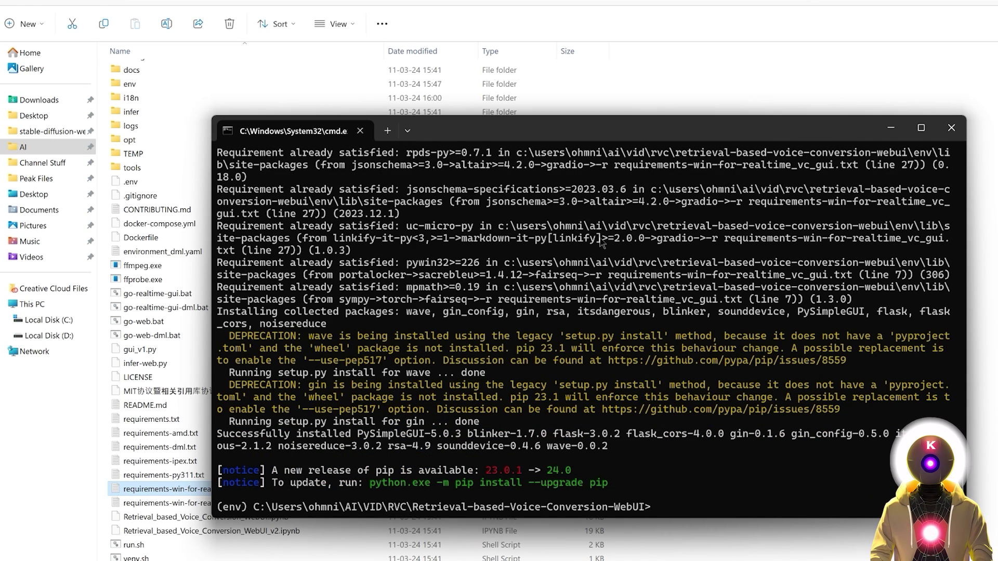
left_click(951, 125)
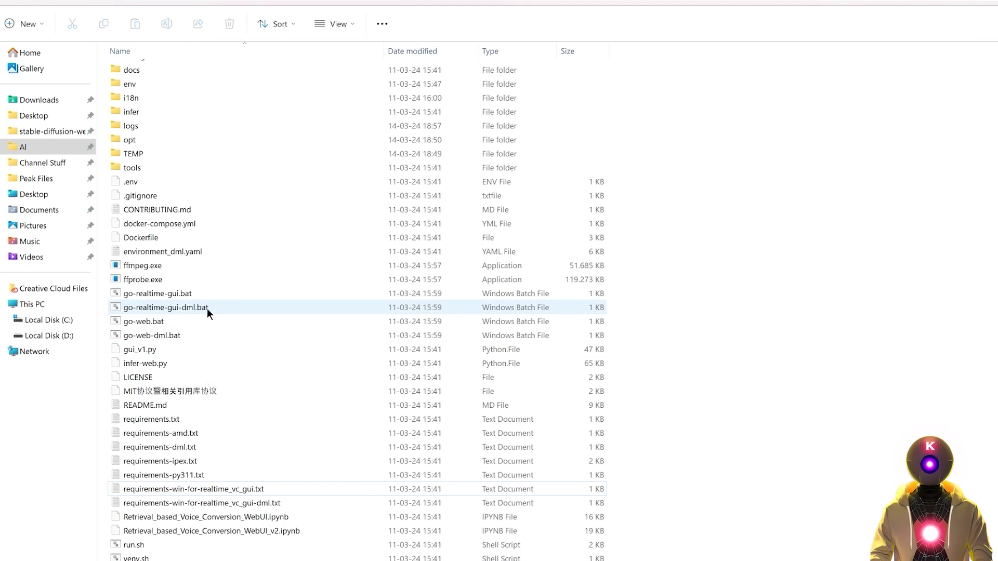
Launch go-realtime-gui.bat and accept the PySimpleGUI 5 License Agreement.
double_click(172, 294)
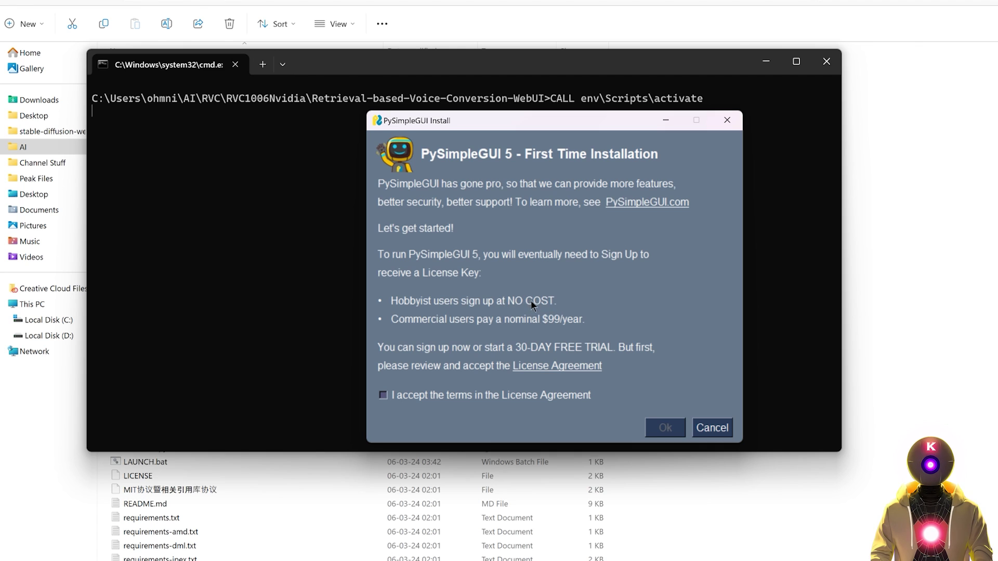
left_click(383, 396)
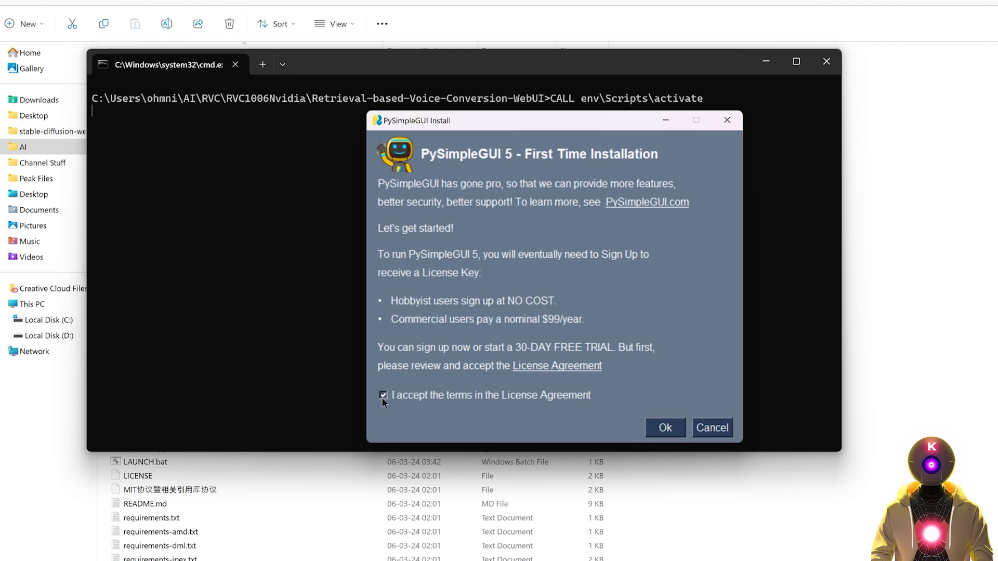
left_click(661, 429)
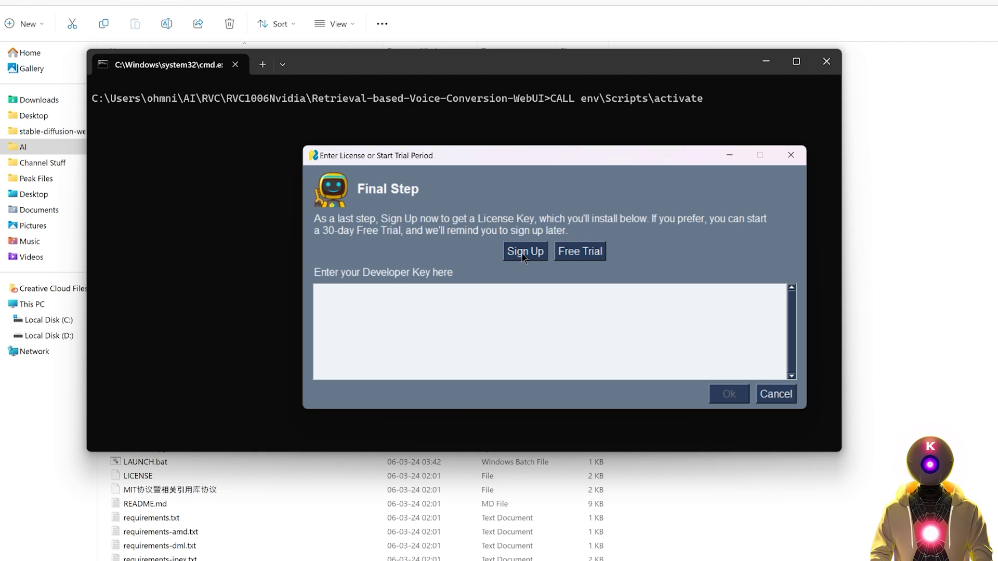
Sign up for the free Hobbyist plan on the PySimpleGUI site and validate the e-mailed verification code.
left_click(524, 252)
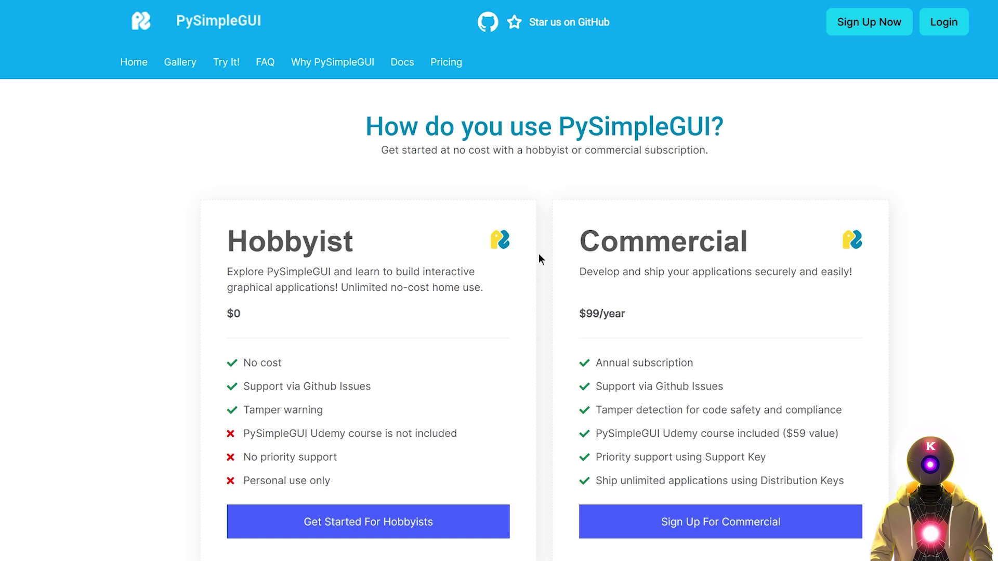
left_click(372, 518)
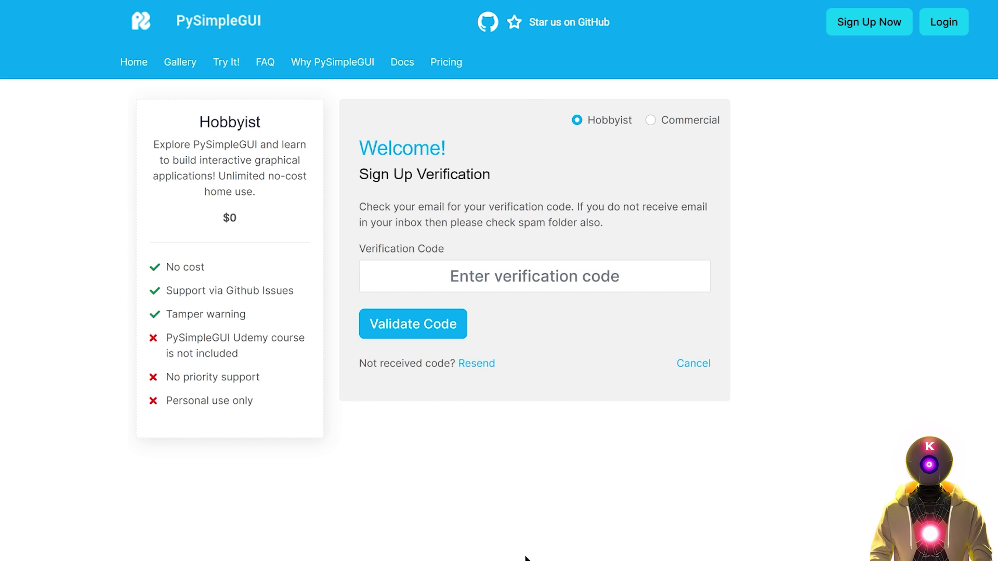
left_click(479, 289)
key("ctrl+v")
left_click(436, 322)
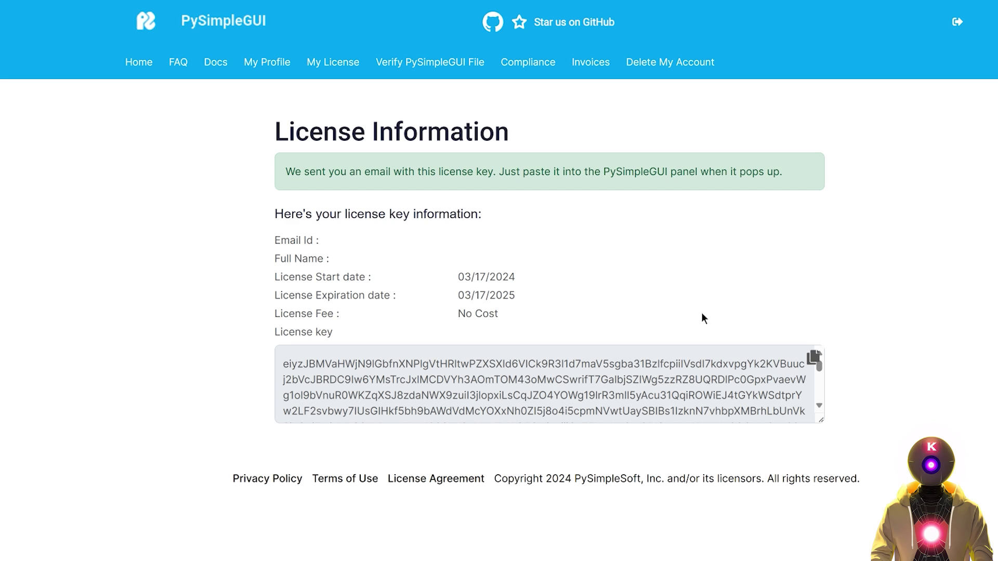
Copy the issued license key, paste it into the Developer Key field and submit it.
left_click(814, 359)
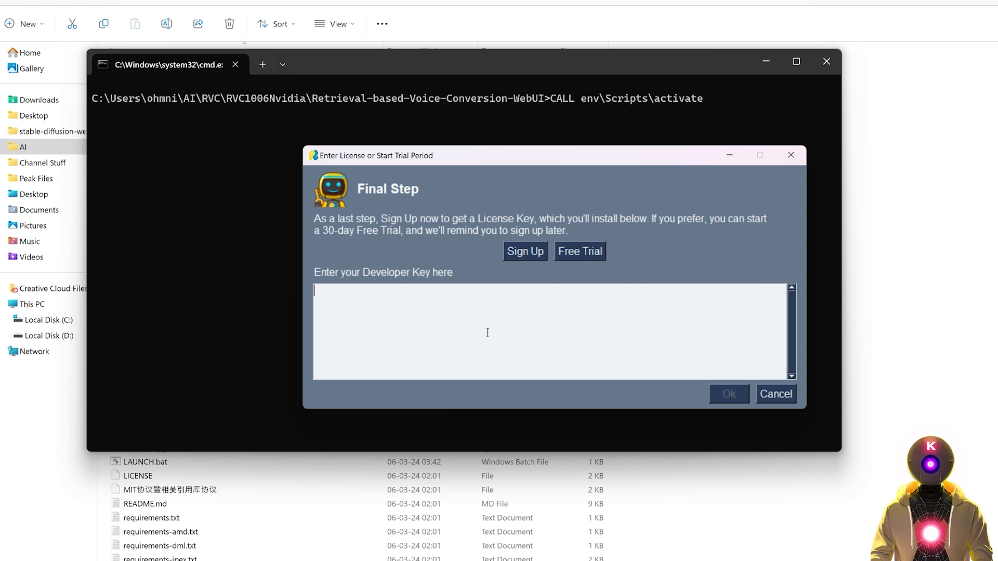
key("ctrl+v")
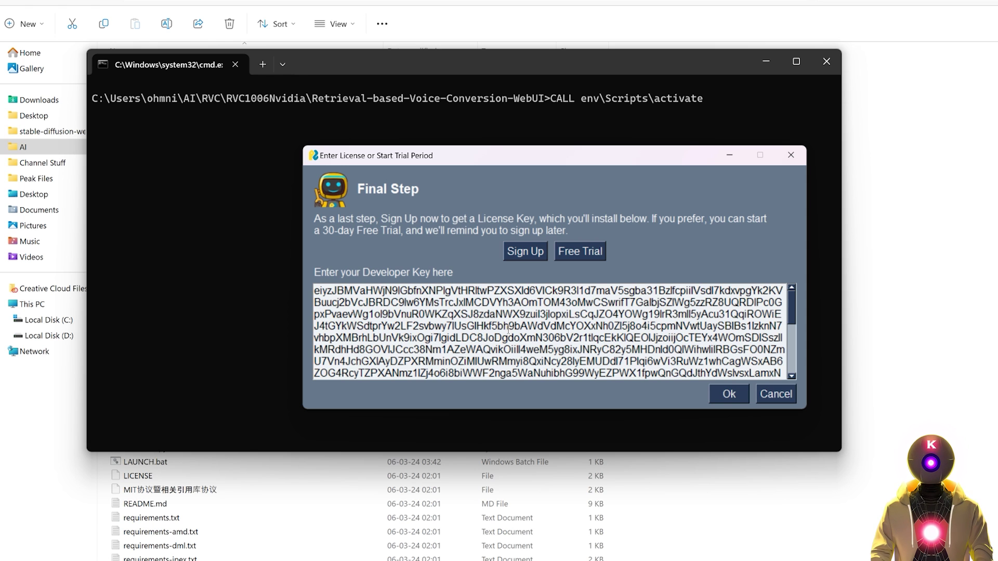
left_click(727, 395)
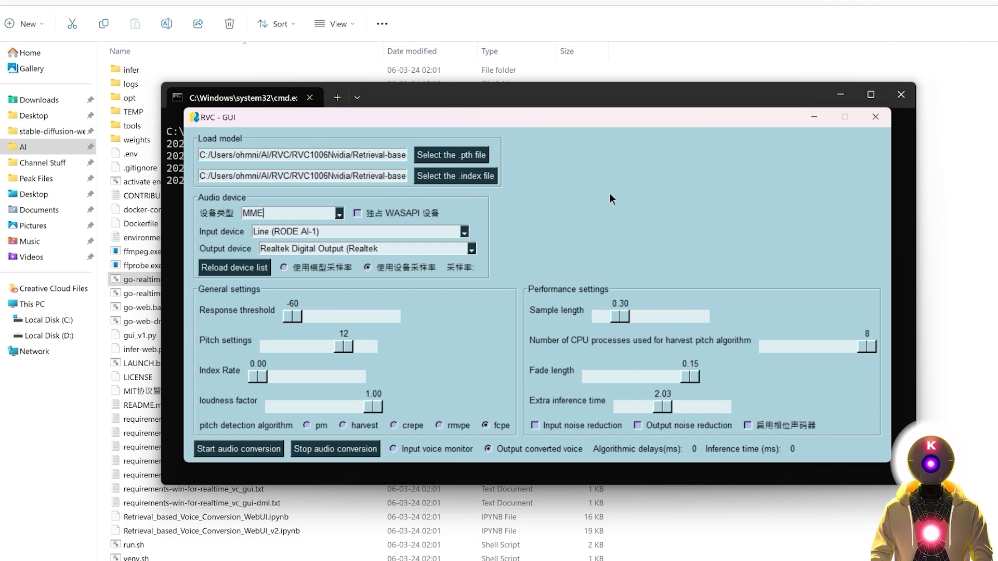
Load the egirltea.pth voice model and its matching index file added_IVF85_Flat_nprobe_1_egirltea_v2.index.
left_click(472, 156)
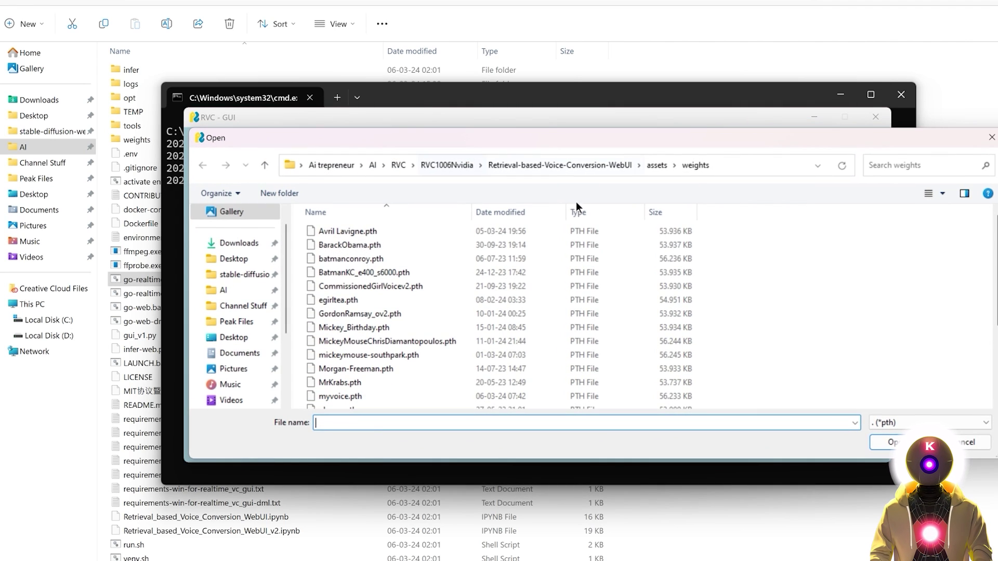
double_click(526, 300)
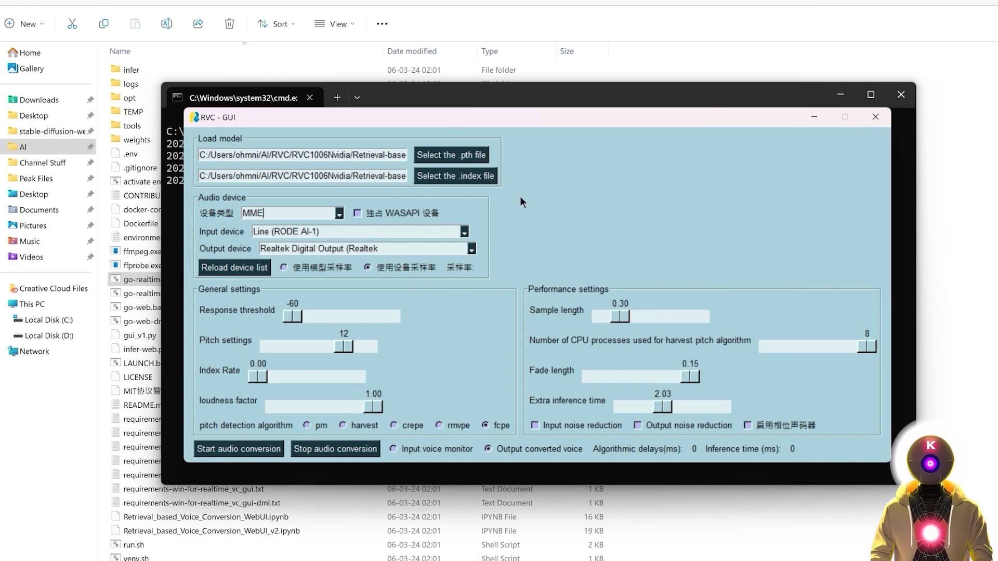
left_click(457, 177)
left_click(541, 272)
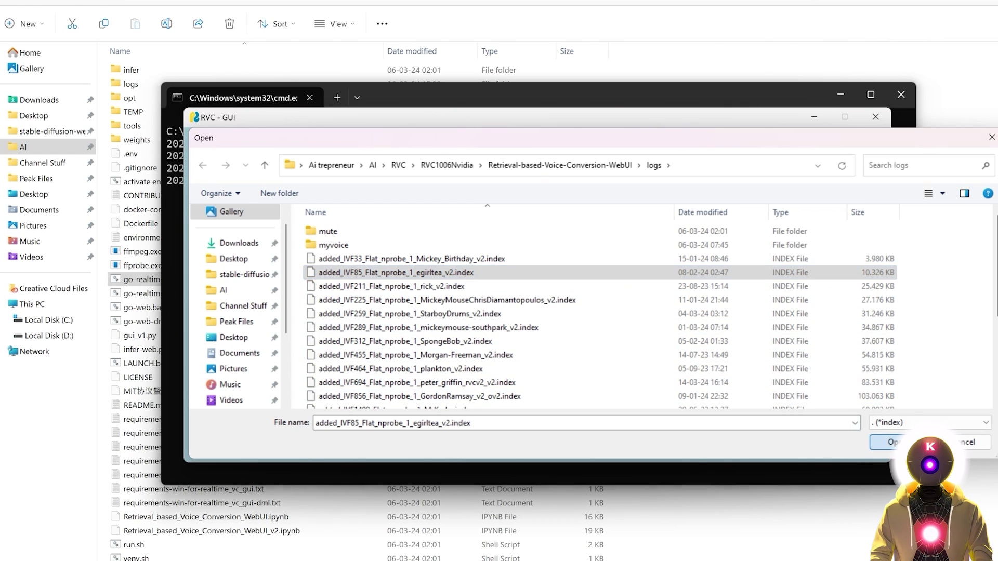
double_click(390, 272)
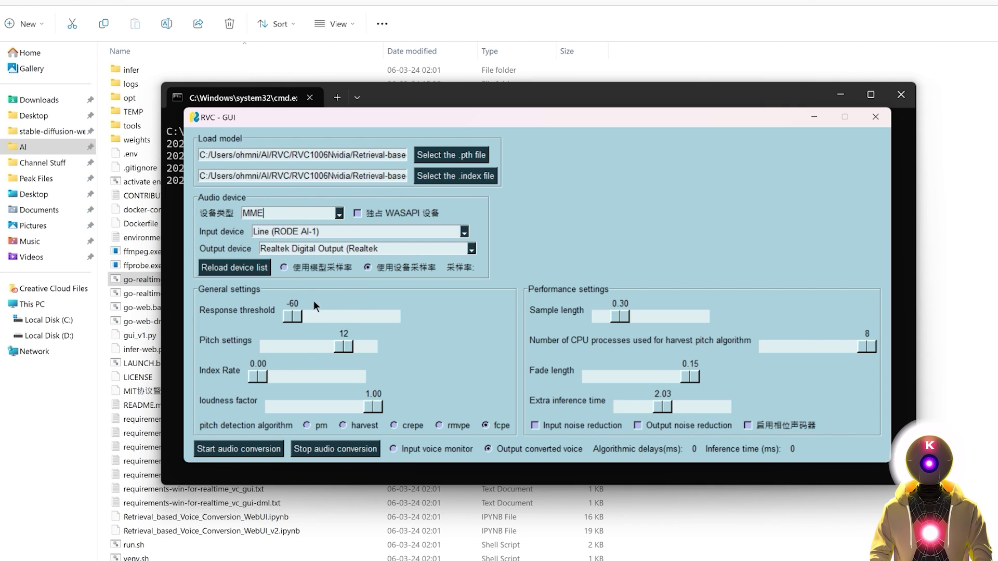
Try out the response threshold and a pitch of -12, restoring the threshold to -60 and the pitch to 12.
left_click_drag(291, 315, 307, 314)
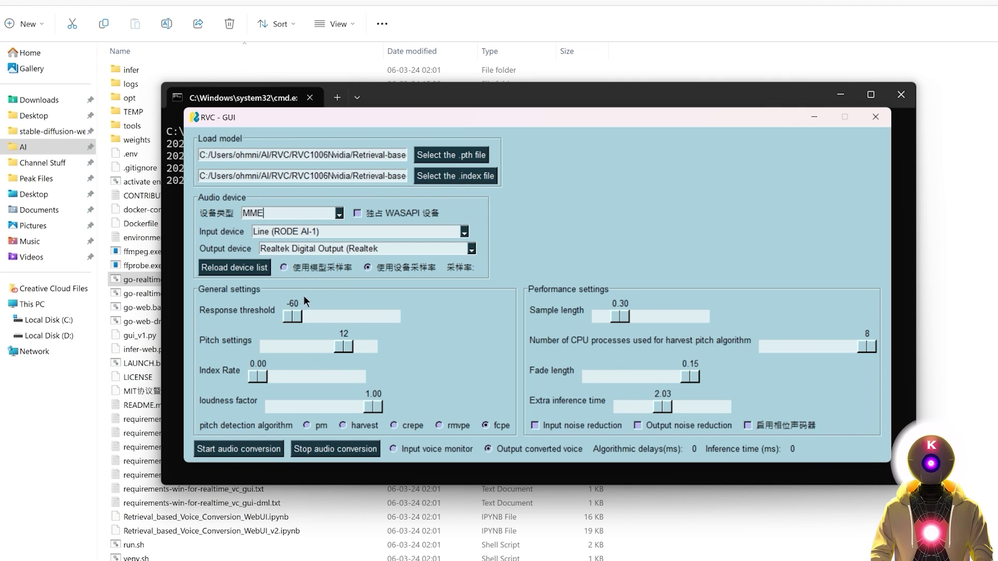
left_click_drag(291, 314, 222, 344)
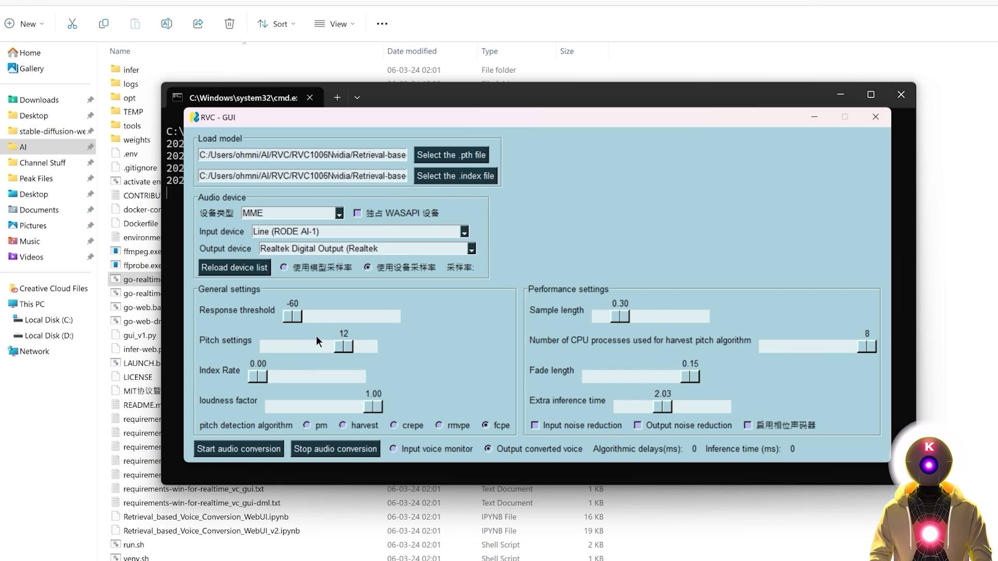
left_click_drag(342, 347, 292, 345)
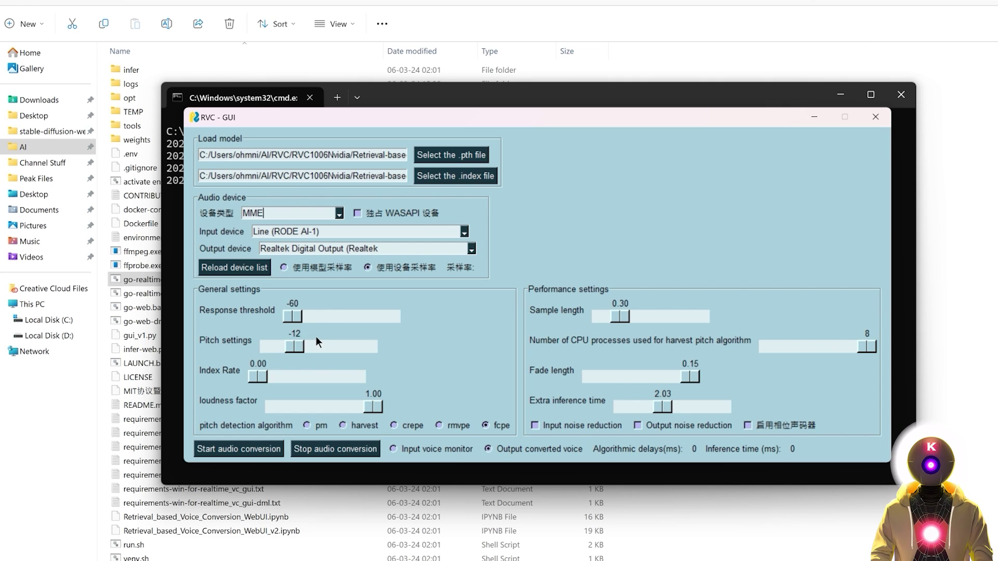
left_click_drag(294, 344, 344, 346)
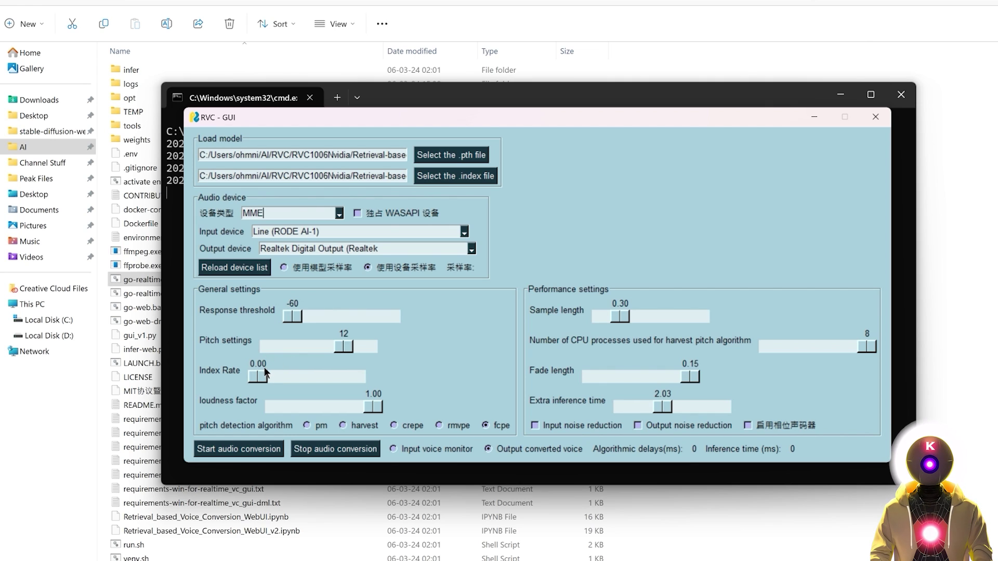
Set the index rate to 0.20, and try a loudness factor of 0.57 before restoring it to 1.00.
left_click_drag(261, 374, 359, 368)
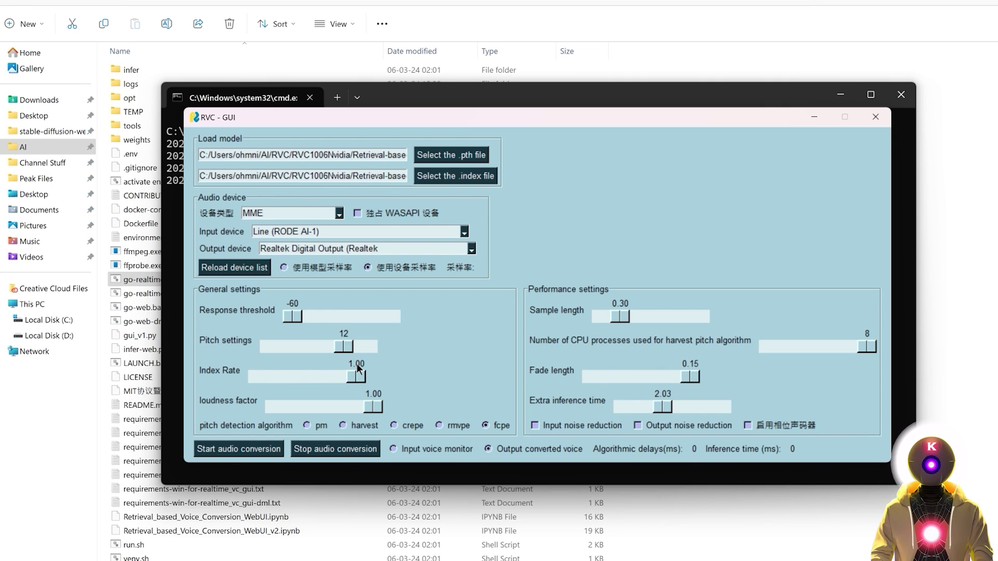
left_click_drag(357, 363, 275, 376)
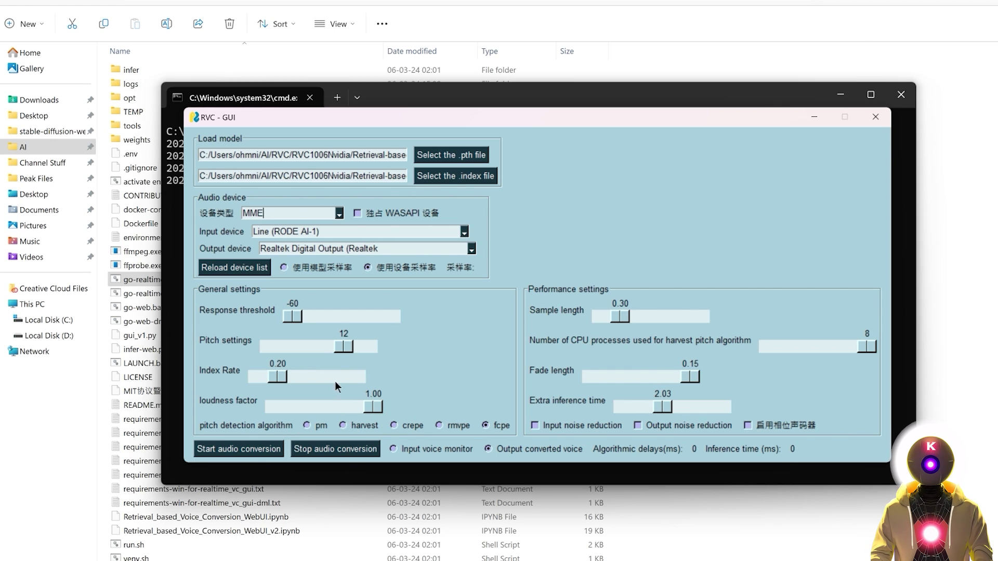
left_click_drag(371, 408, 330, 404)
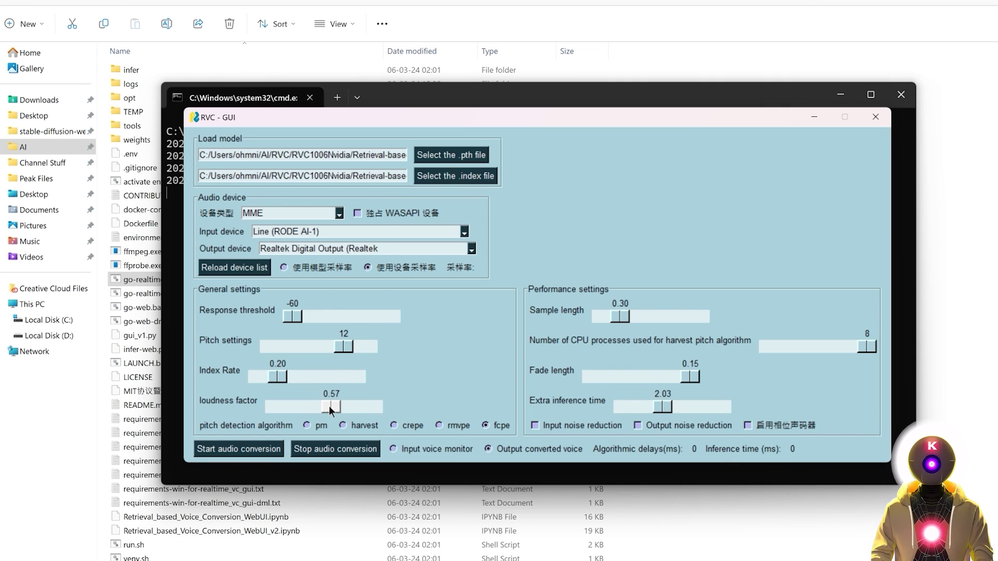
left_click_drag(329, 407, 382, 406)
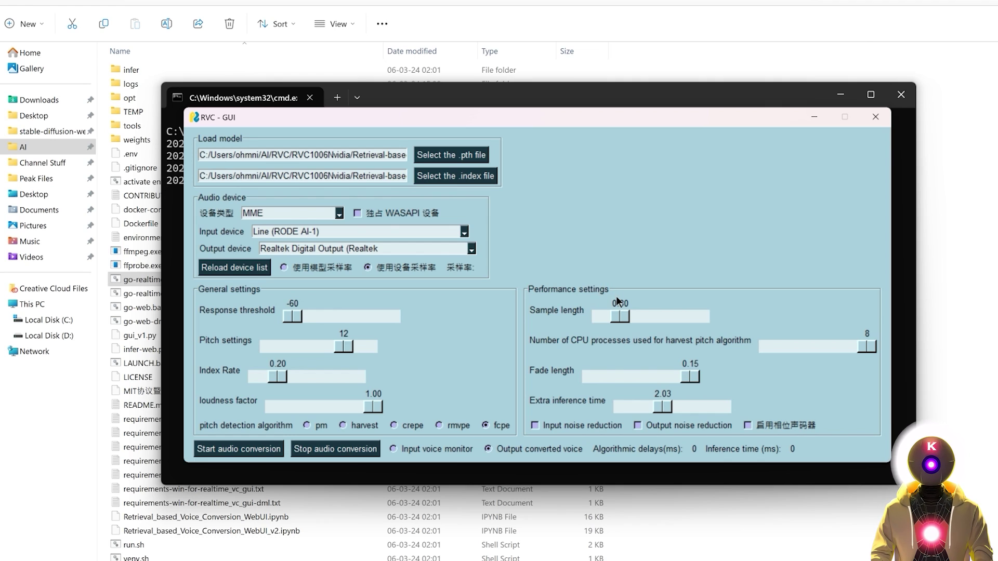
Try sample lengths of 1.13 and 1.36, and set the sample length to 0.05.
left_click_drag(620, 316, 670, 314)
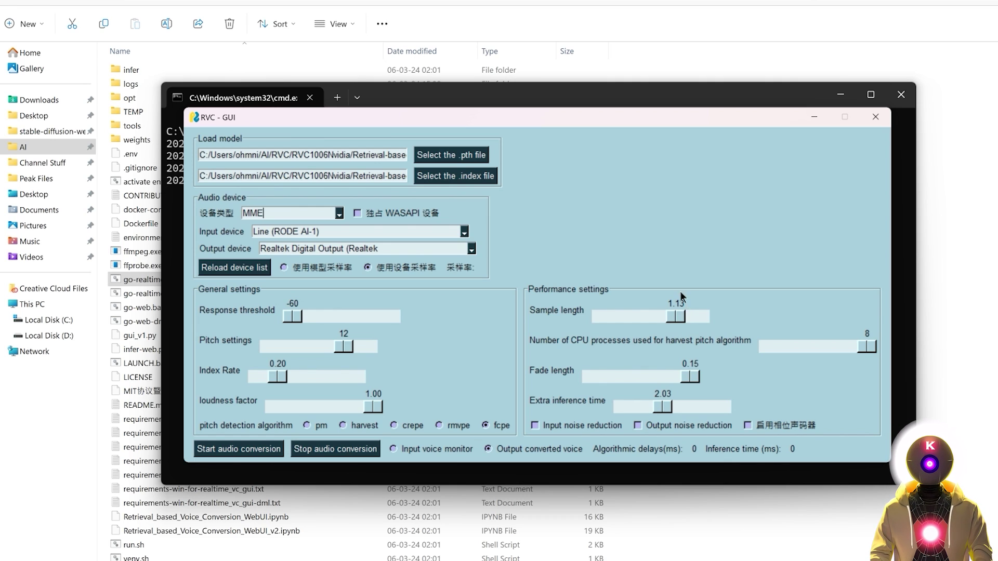
left_click_drag(680, 315, 687, 313)
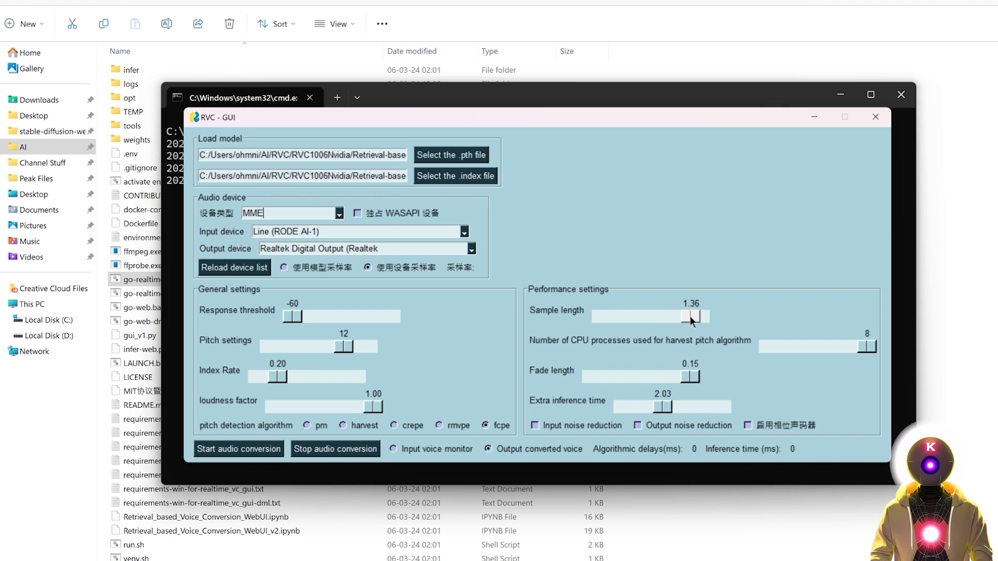
left_click_drag(673, 314, 598, 311)
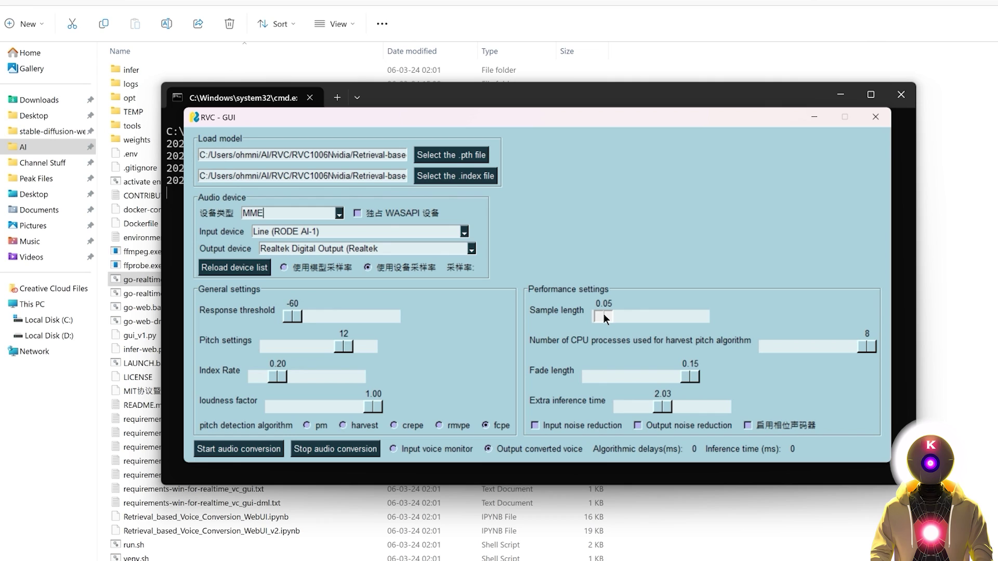
Set the sample length to 0.15 and the extra inference time to 2.00 in the performance settings.
left_click_drag(603, 313, 598, 301)
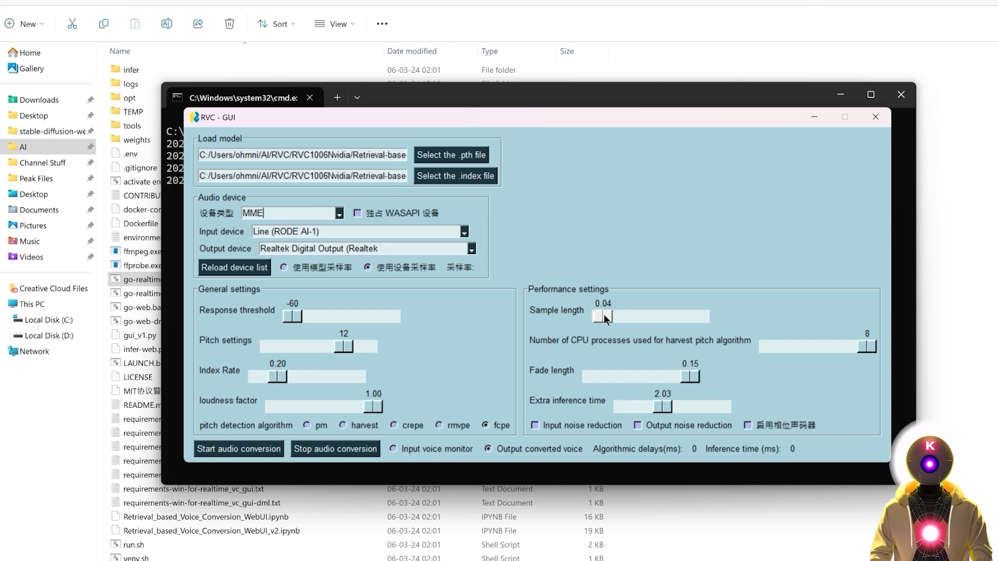
left_click_drag(603, 314, 610, 313)
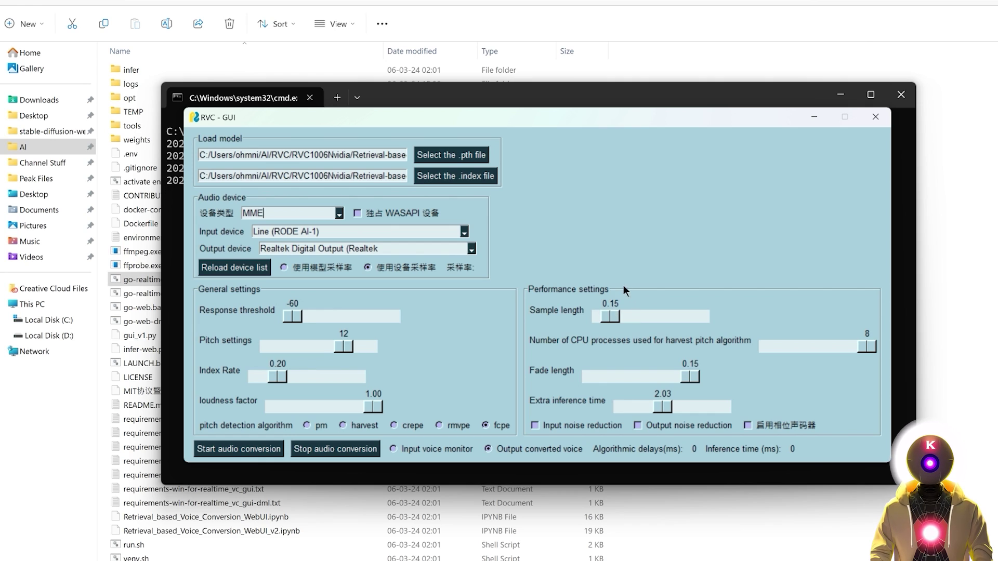
mouse_move(615, 318)
left_mouse_down()
mouse_move(623, 315)
mouse_move(610, 315)
left_mouse_up()
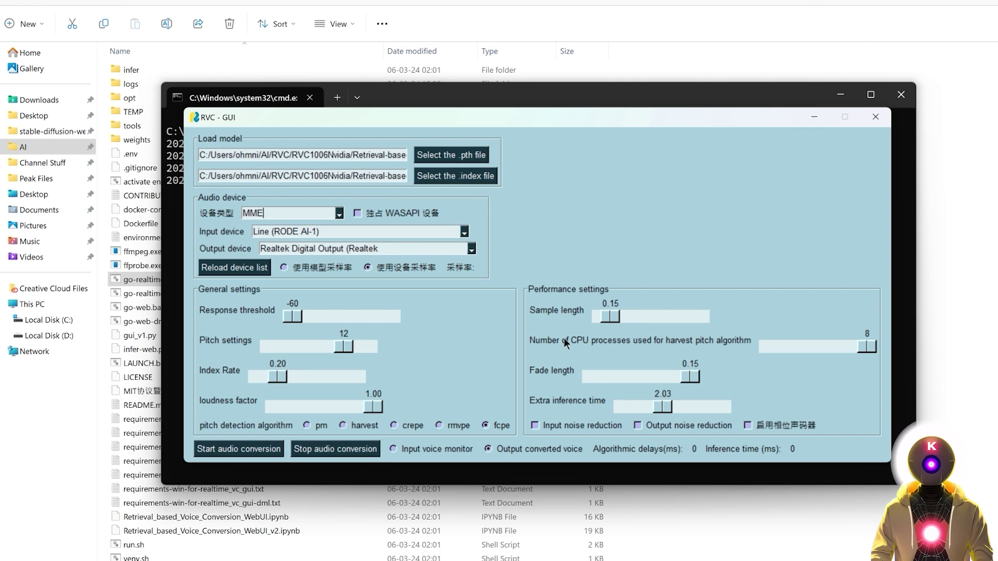
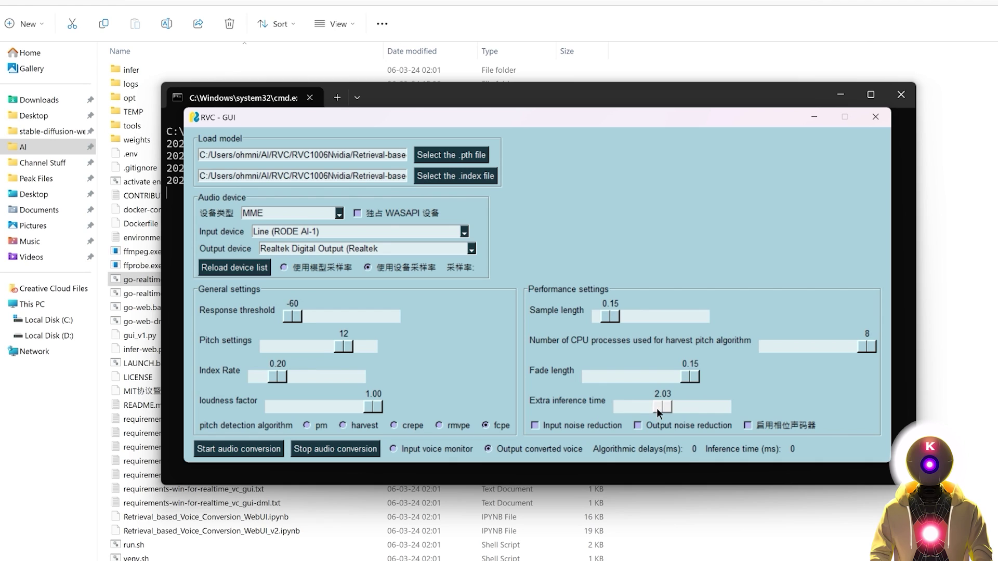
left_click_drag(668, 406, 687, 406)
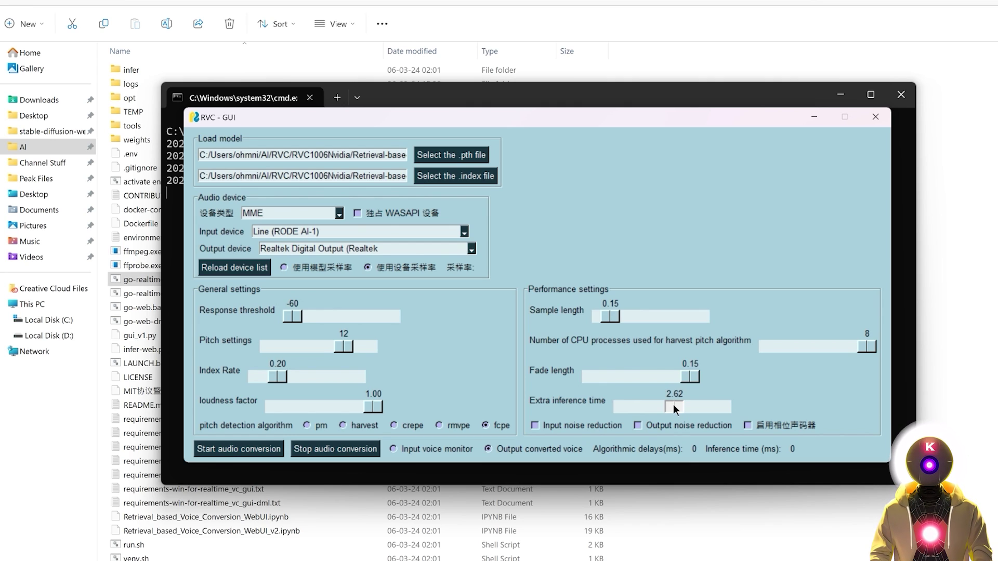
mouse_move(672, 405)
left_mouse_down()
mouse_move(630, 405)
mouse_move(661, 403)
left_mouse_up()
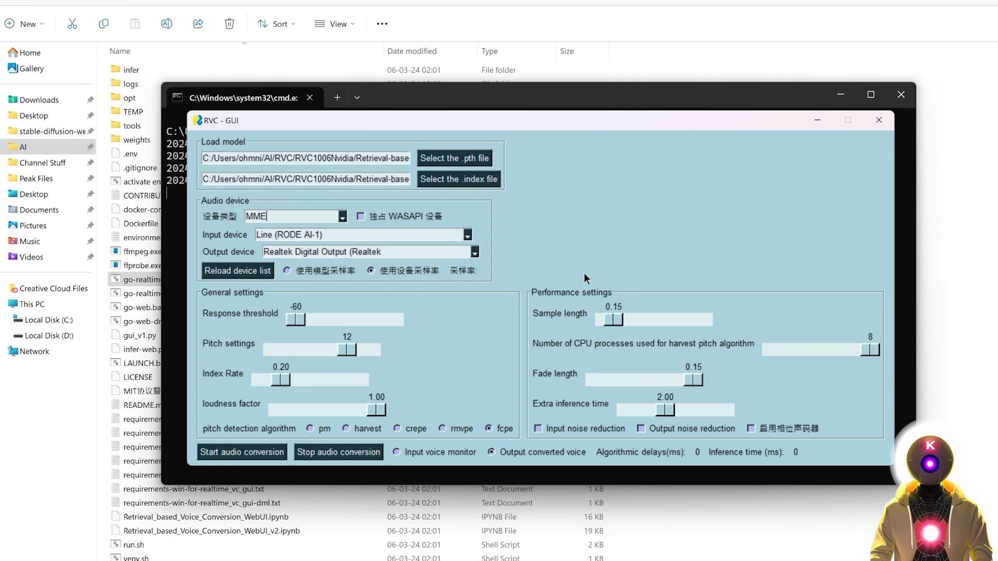
Test the voice model by starting the audio conversion, bring the RVC GUI back in front of the console, and stop the conversion.
left_click(238, 456)
left_click(240, 476)
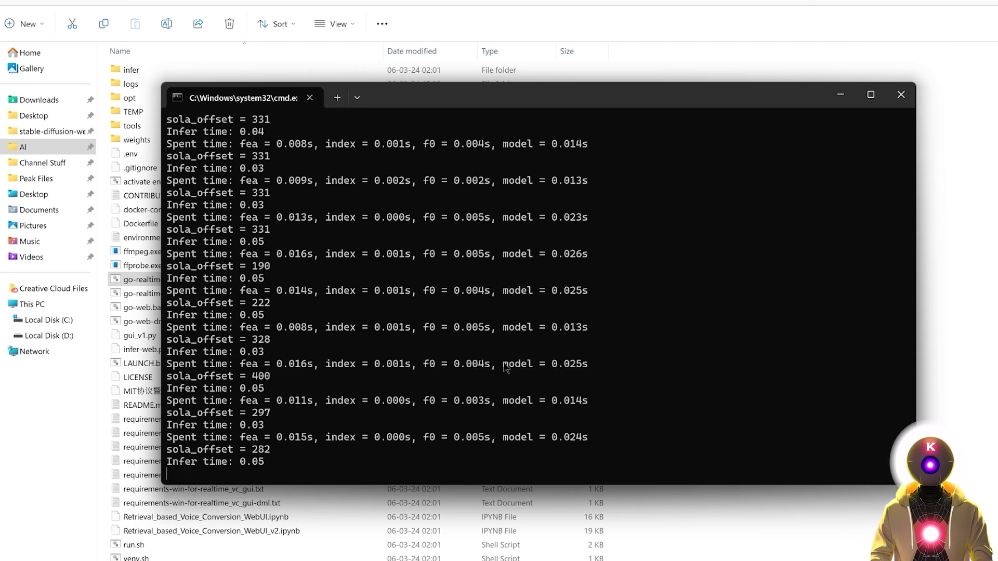
key("alt+Tab")
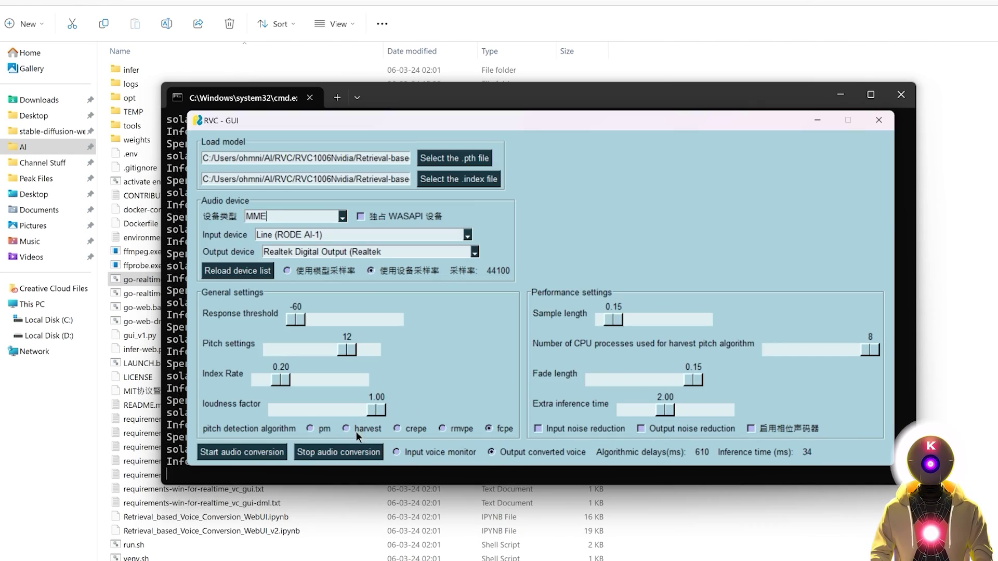
left_click(345, 451)
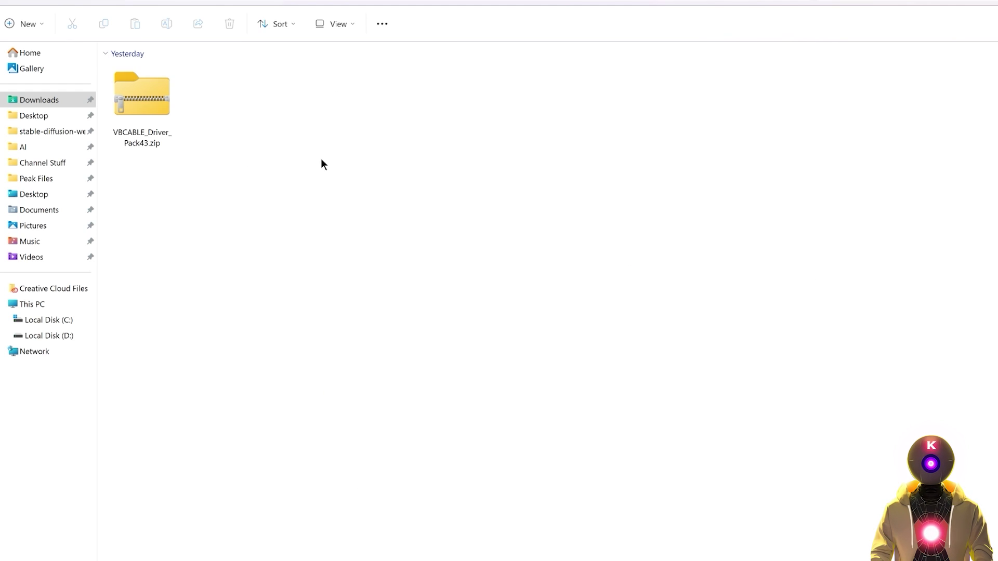
Extract VBCABLE_Driver_Pack43.zip into its own folder and run VBCABLE_Setup_x64.exe as administrator, closing the installer without removing the driver.
right_click(139, 102)
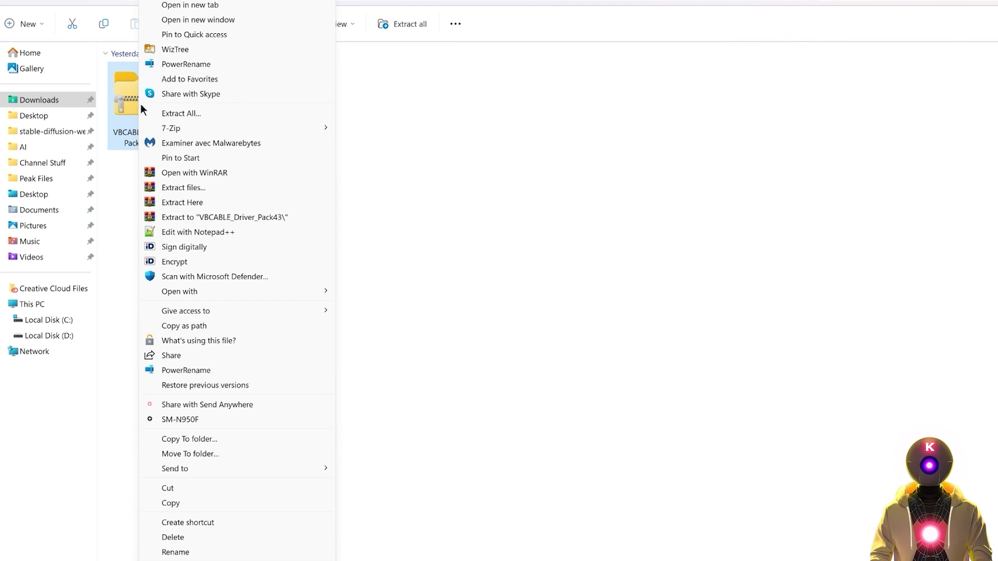
left_click(237, 218)
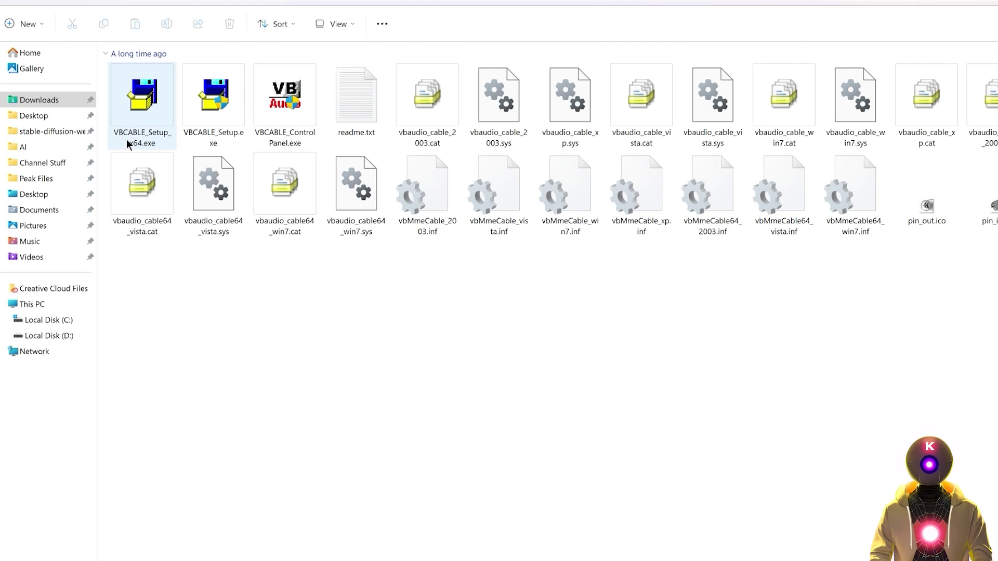
right_click(146, 121)
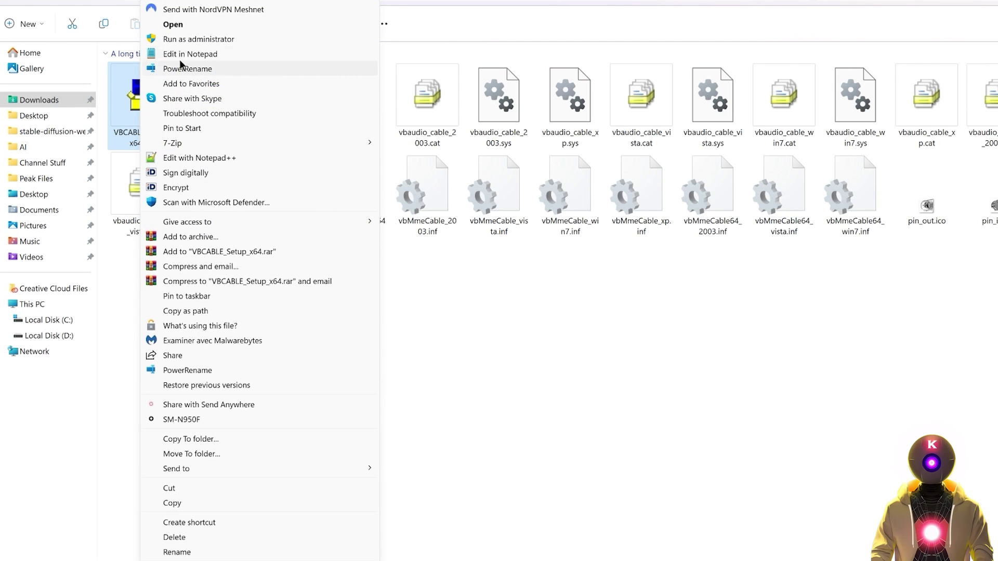
left_click(207, 45)
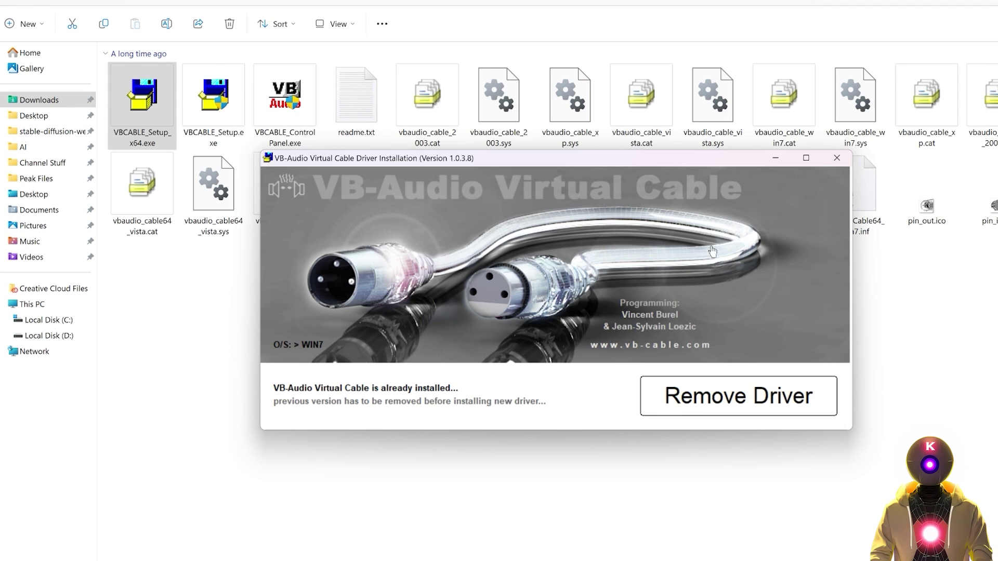
left_click(836, 158)
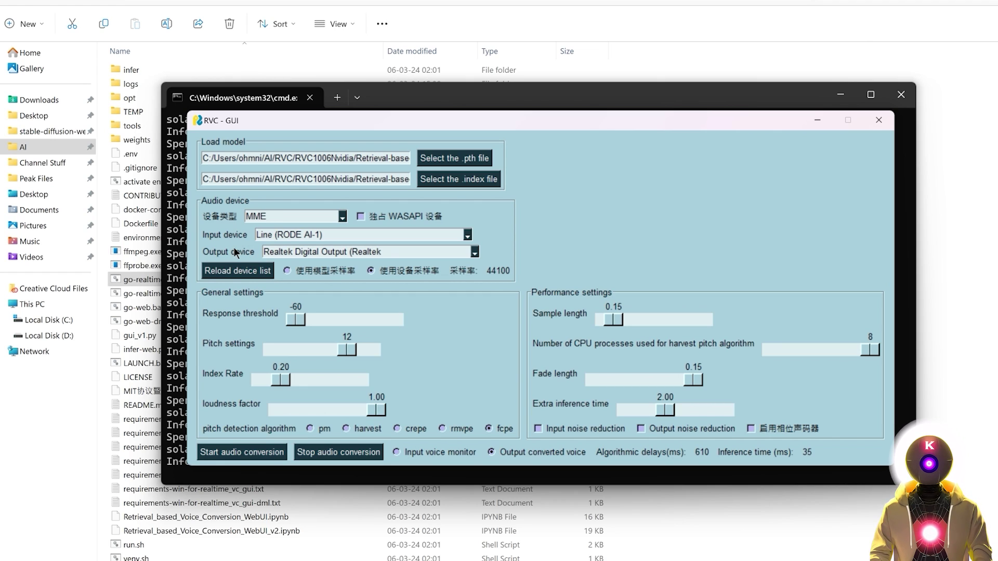
Set the RVC output device to CABLE Input (VB-Audio Virtual Cable) and start the audio conversion.
left_click(312, 252)
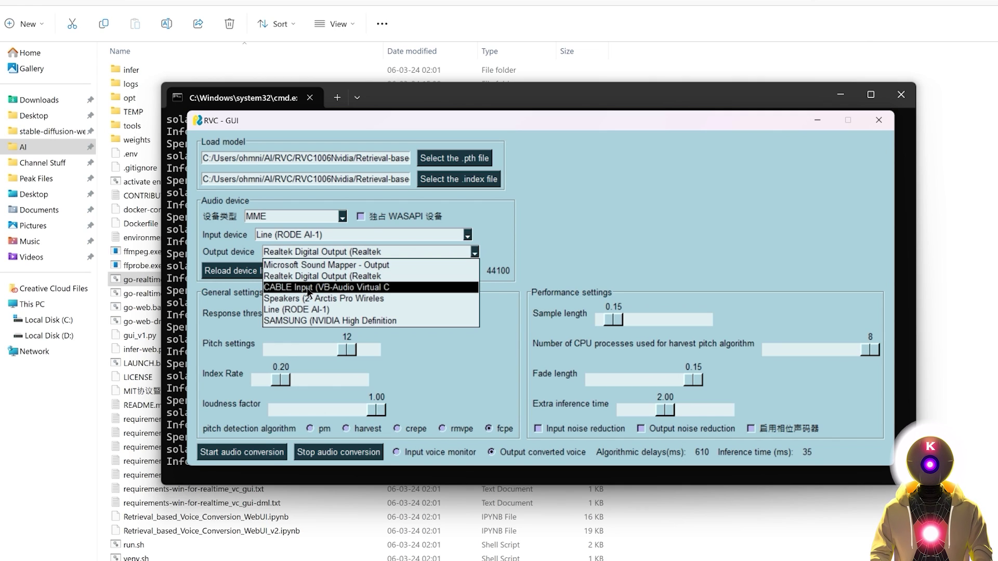
left_click(344, 289)
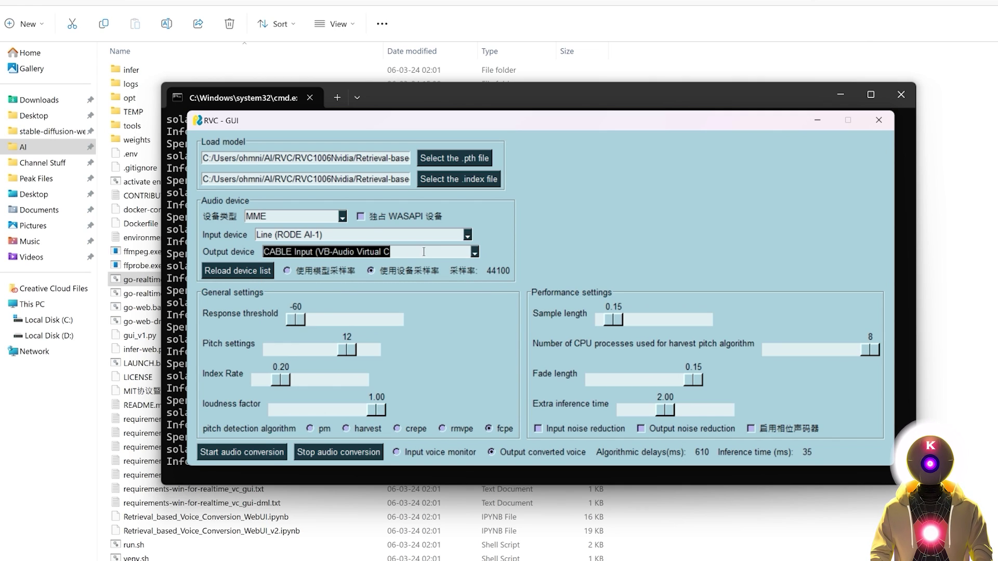
left_click(242, 450)
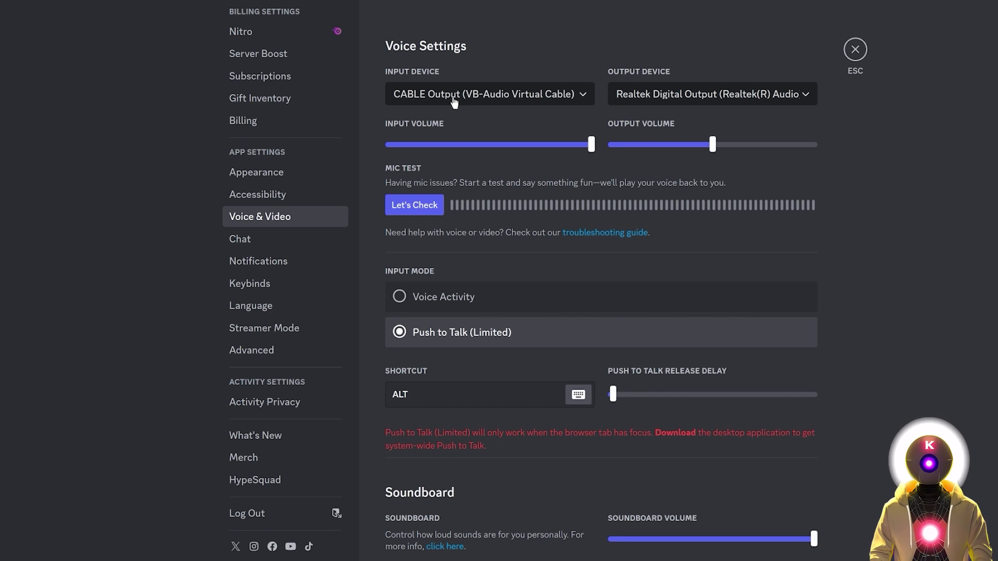
Compare the RVC output device with the input device in Discord's voice settings, and start Discord's mic test.
key("alt+Tab")
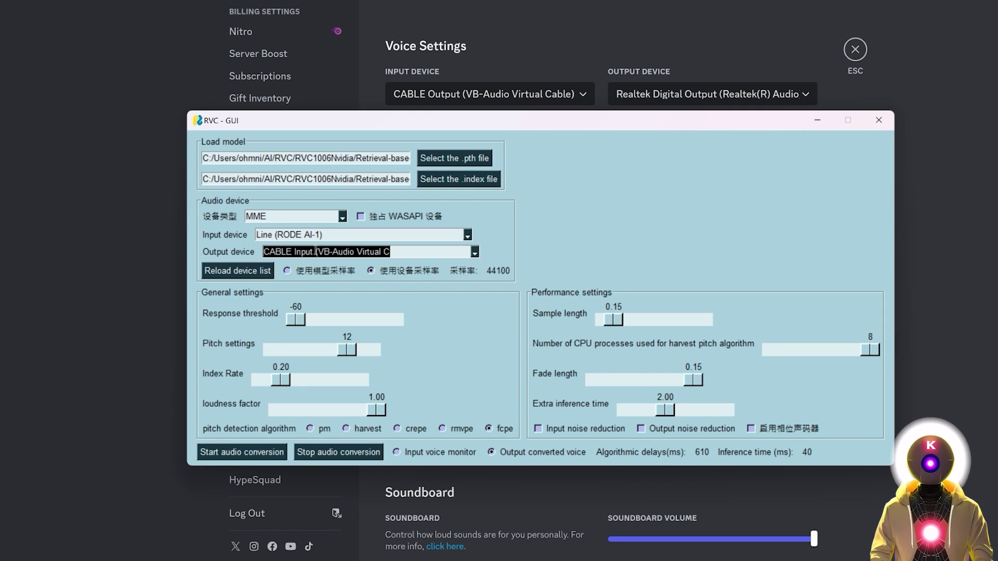
left_click(567, 109)
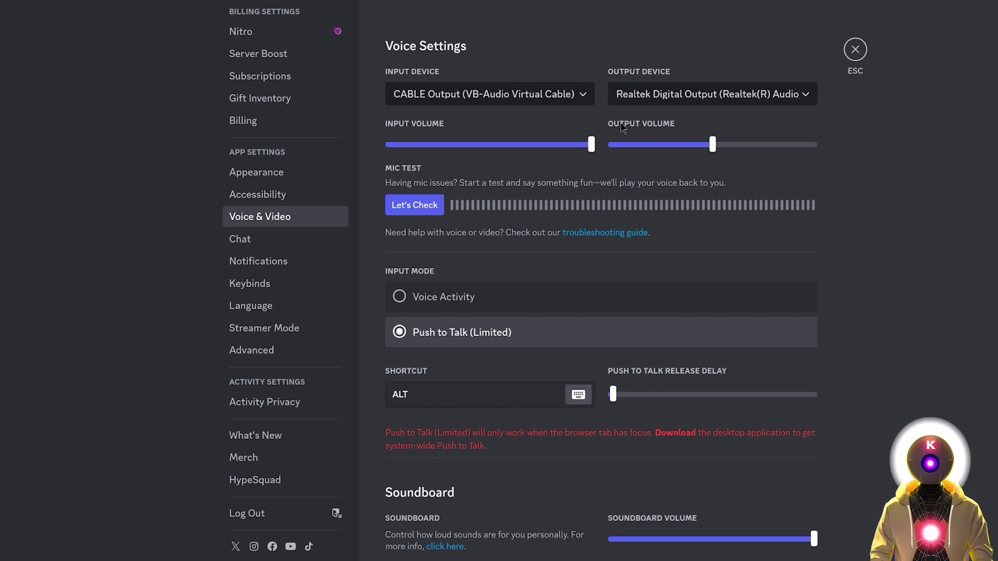
left_click(410, 208)
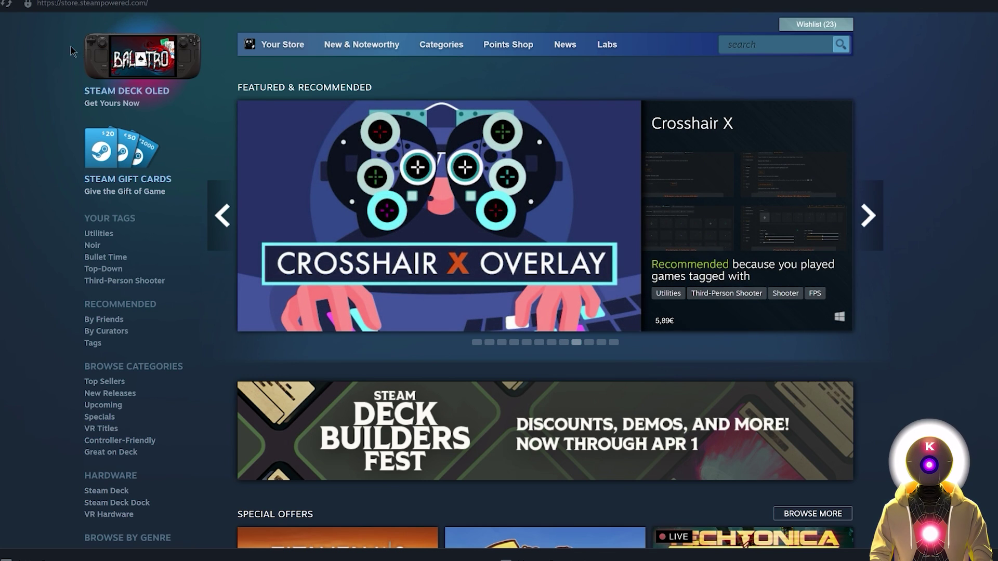
Open the voice settings in Steam and set the voice input device to CABLE Output (VB-Audio Virtual Cable).
left_click(19, 5)
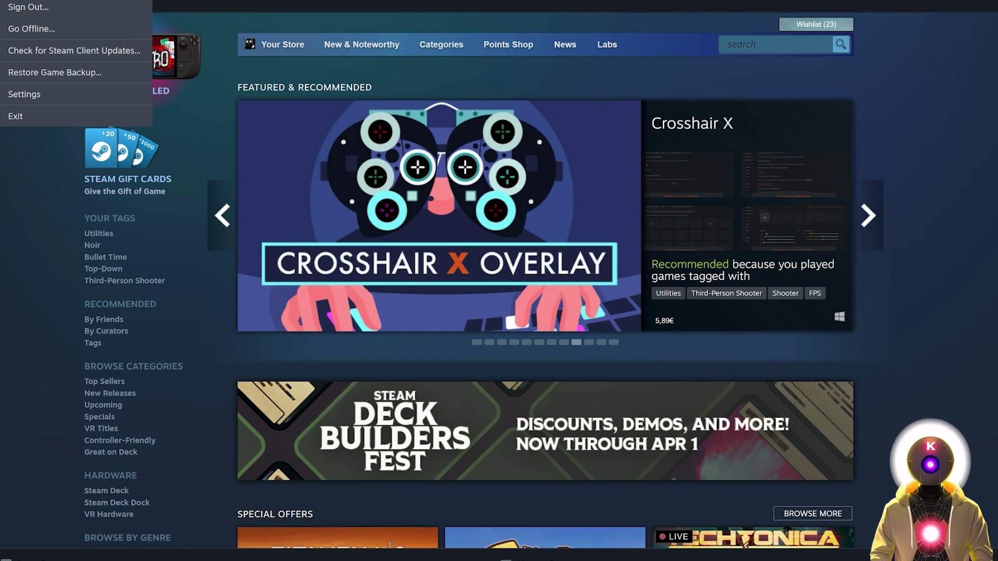
left_click(26, 93)
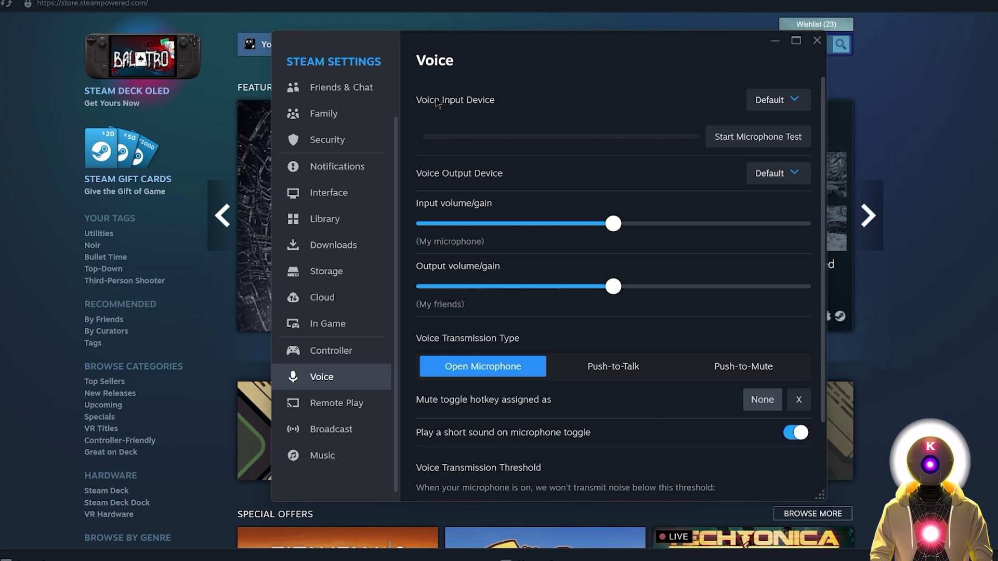
left_click(777, 100)
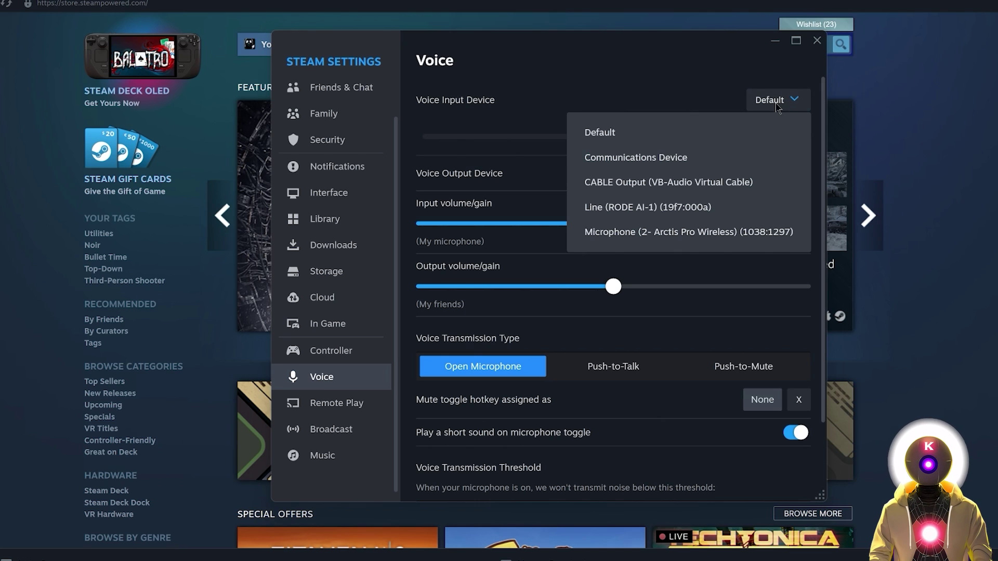
left_click(632, 188)
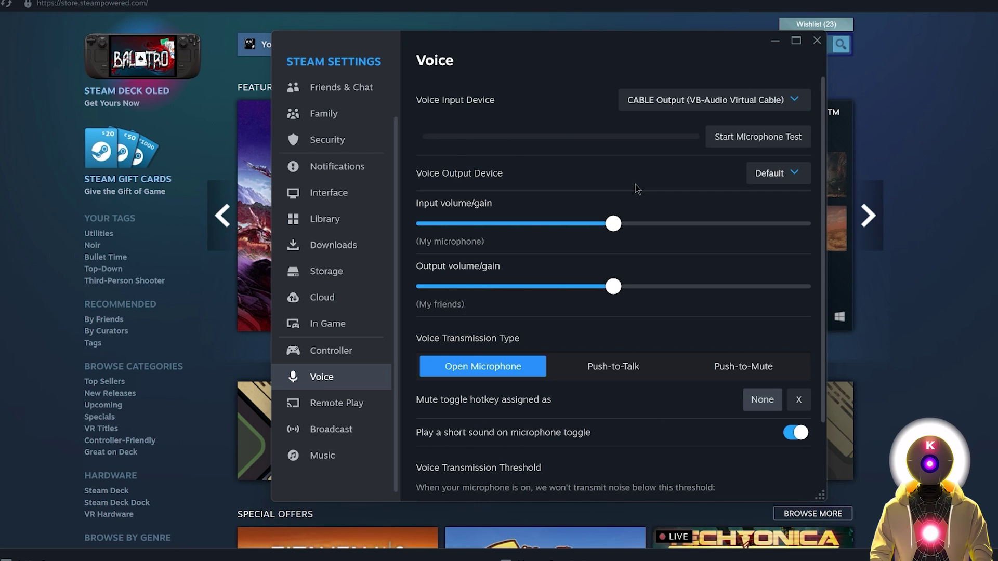
Set Steam's voice output device to Realtek Digital Output (Realtek(R) Audio) and start the microphone test.
left_click(785, 177)
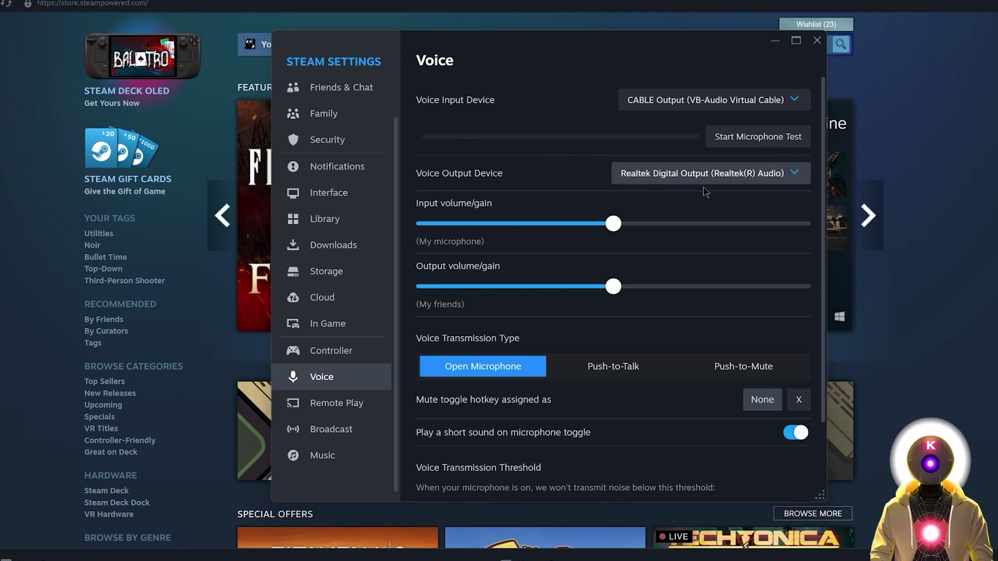
key("Down")
key("Down")
key("Down")
key("Return")
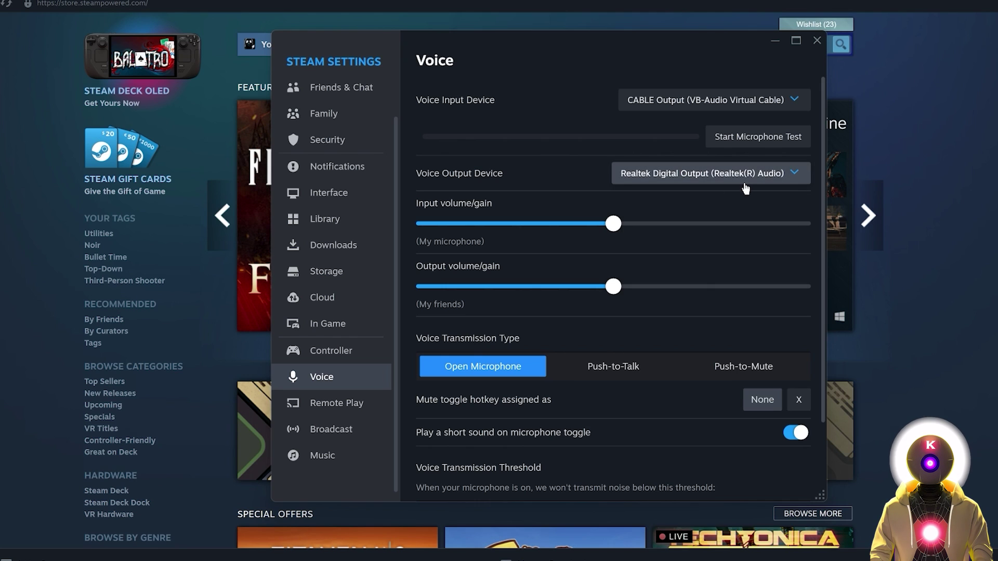
left_click(754, 138)
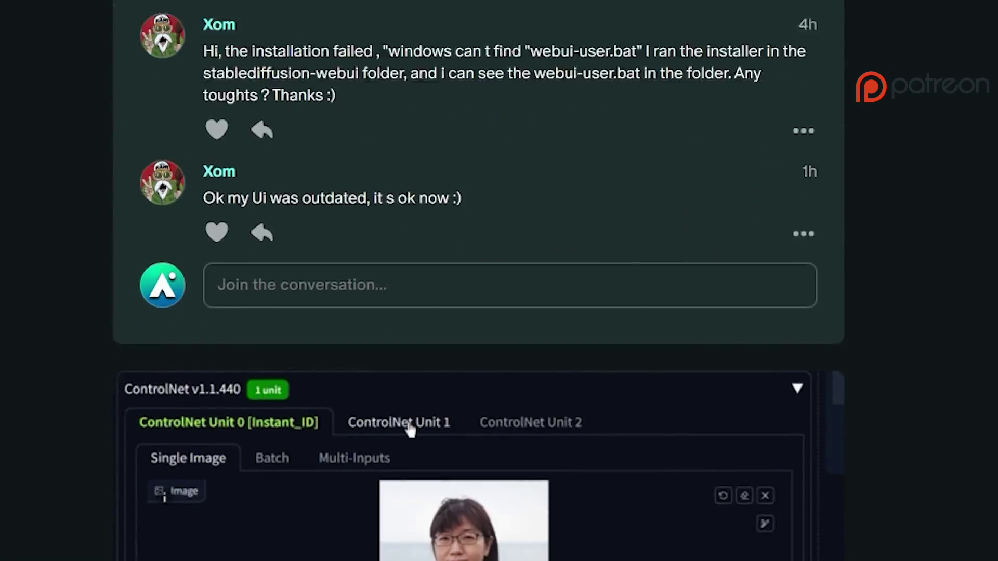
scroll(478, 281, "down", 20)
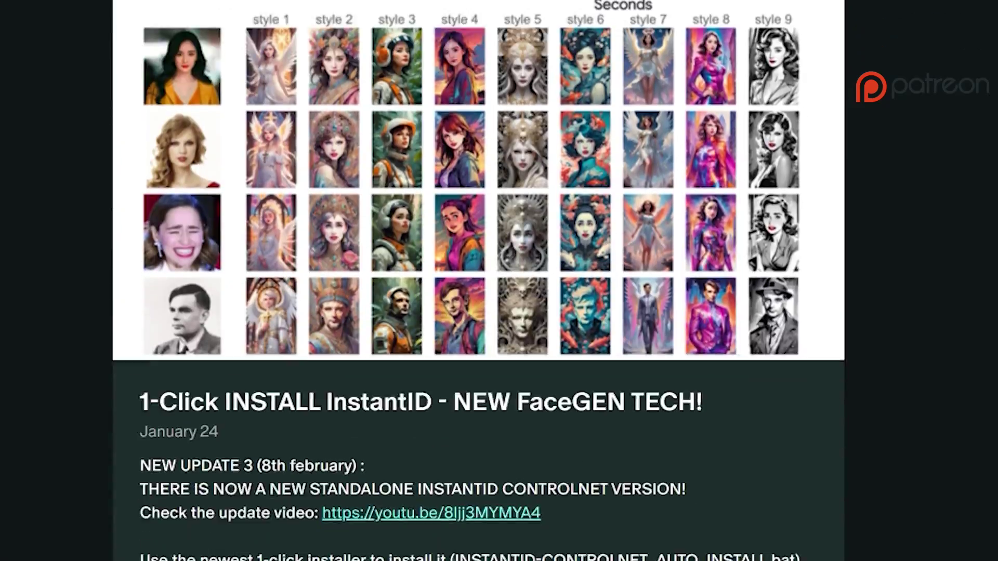
scroll(478, 281, "down", 20)
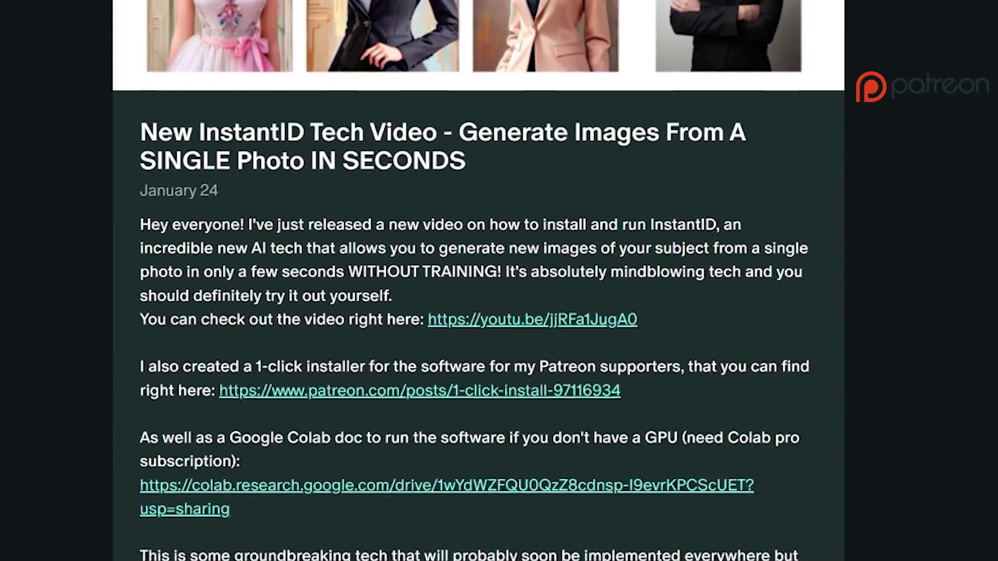
scroll(478, 281, "down", 20)
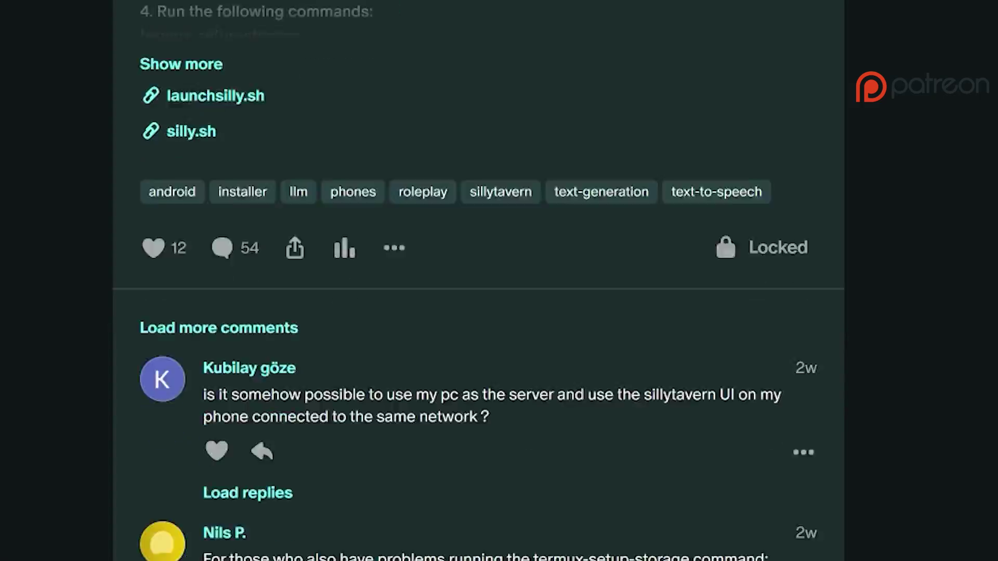
scroll(478, 281, "down", 10)
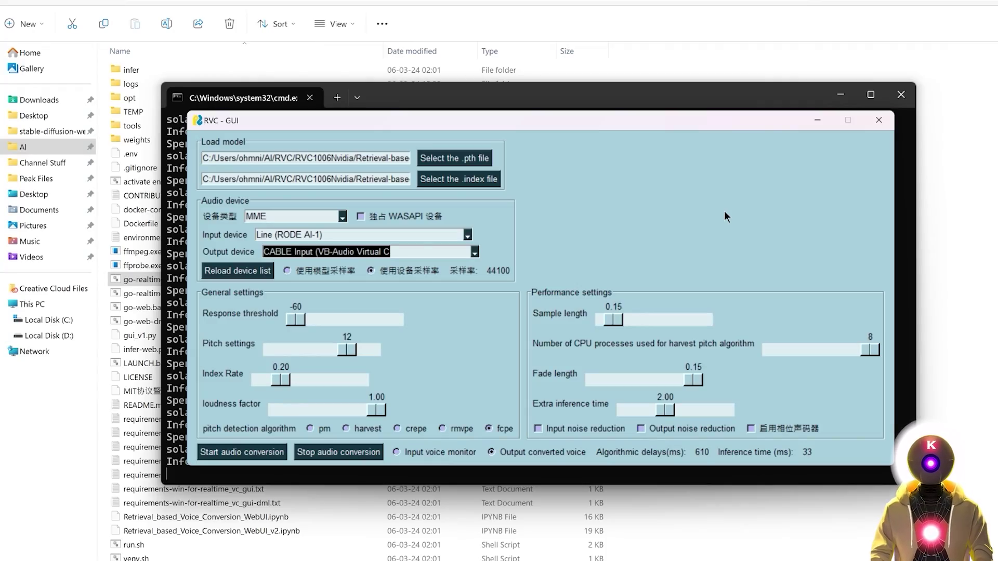